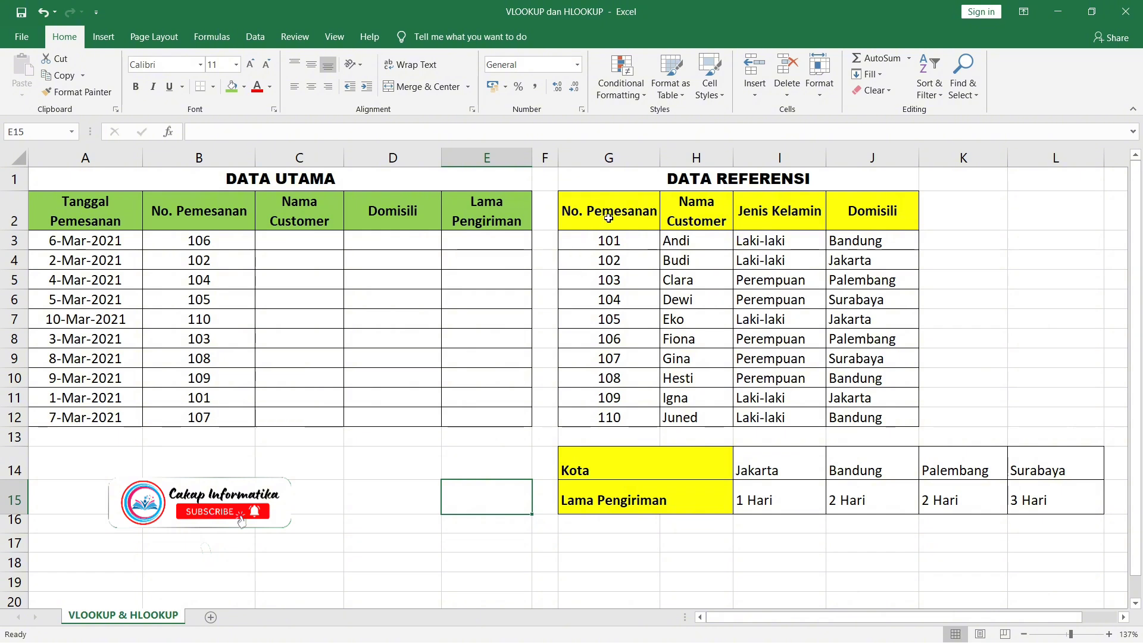
Examine the order reference table in G2:J12 and the city delivery-time table in G14:L15.
drag(609, 214, 863, 412)
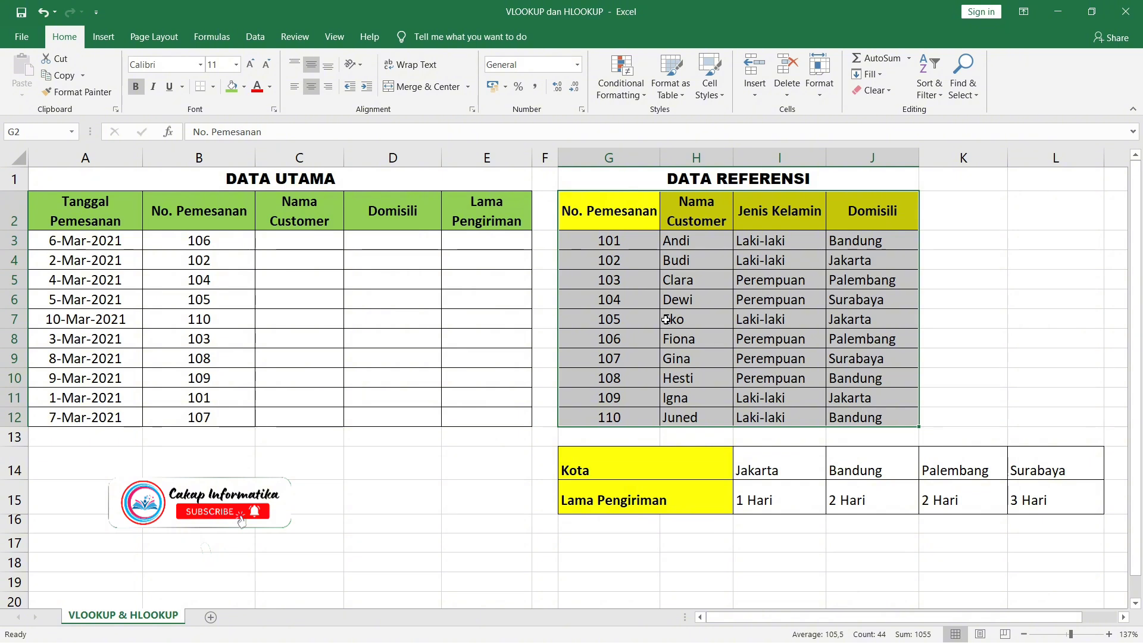
drag(704, 472, 1035, 490)
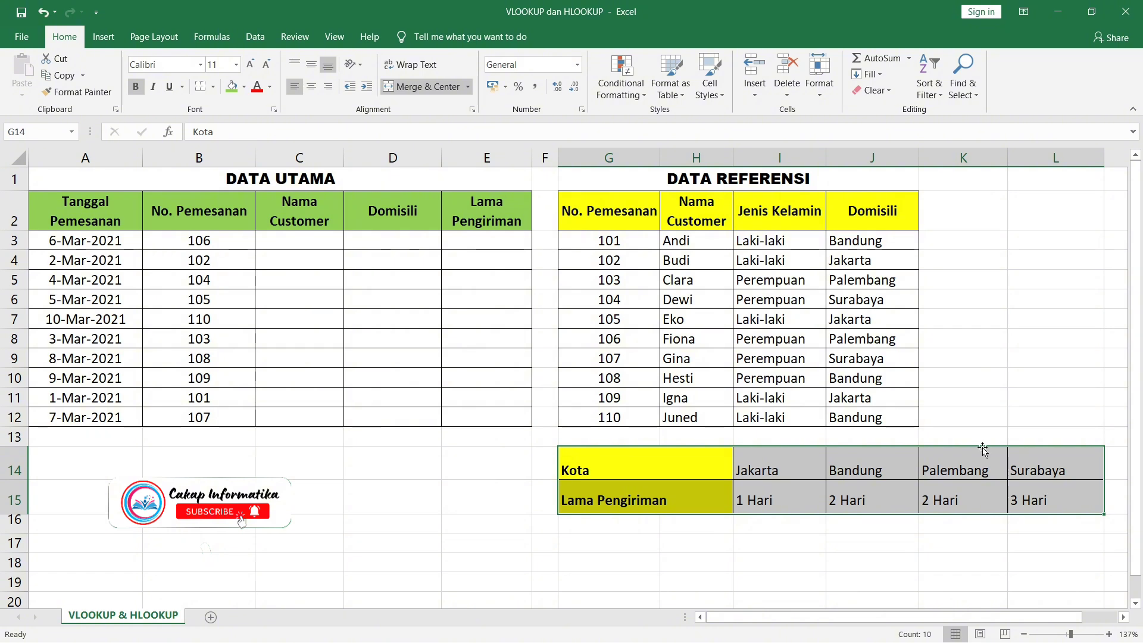
click(603, 211)
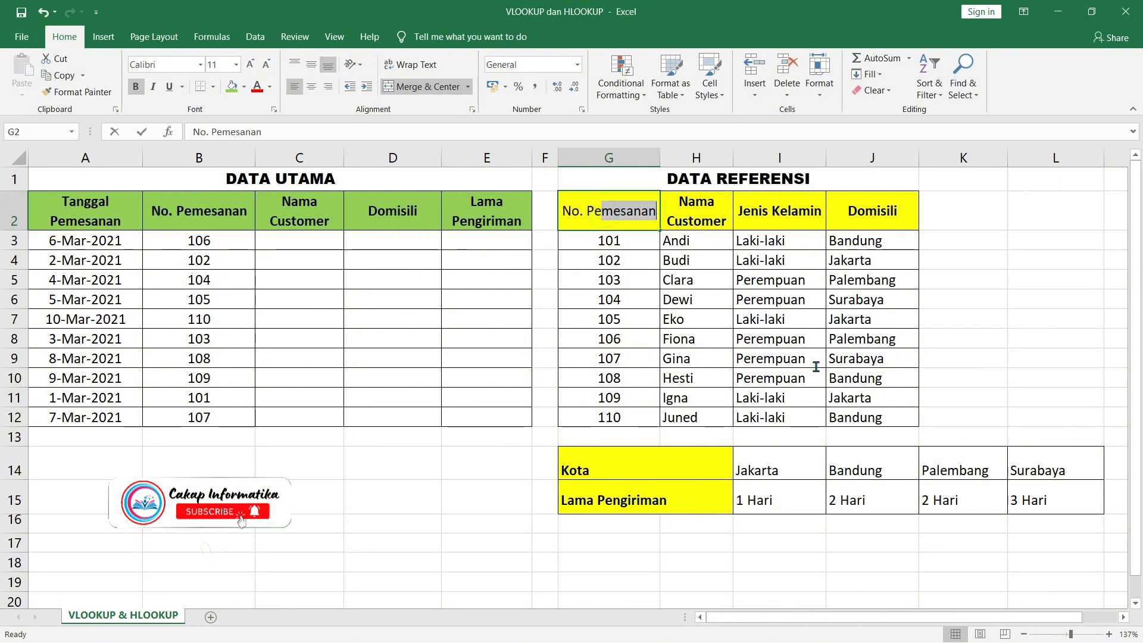
click(844, 397)
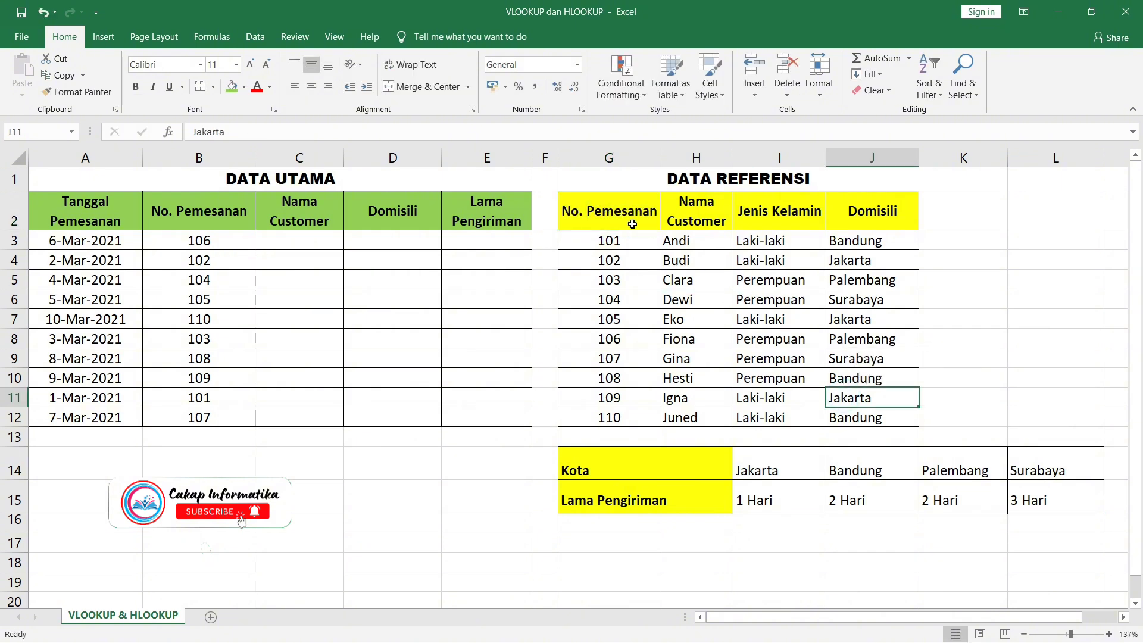
drag(633, 224, 851, 410)
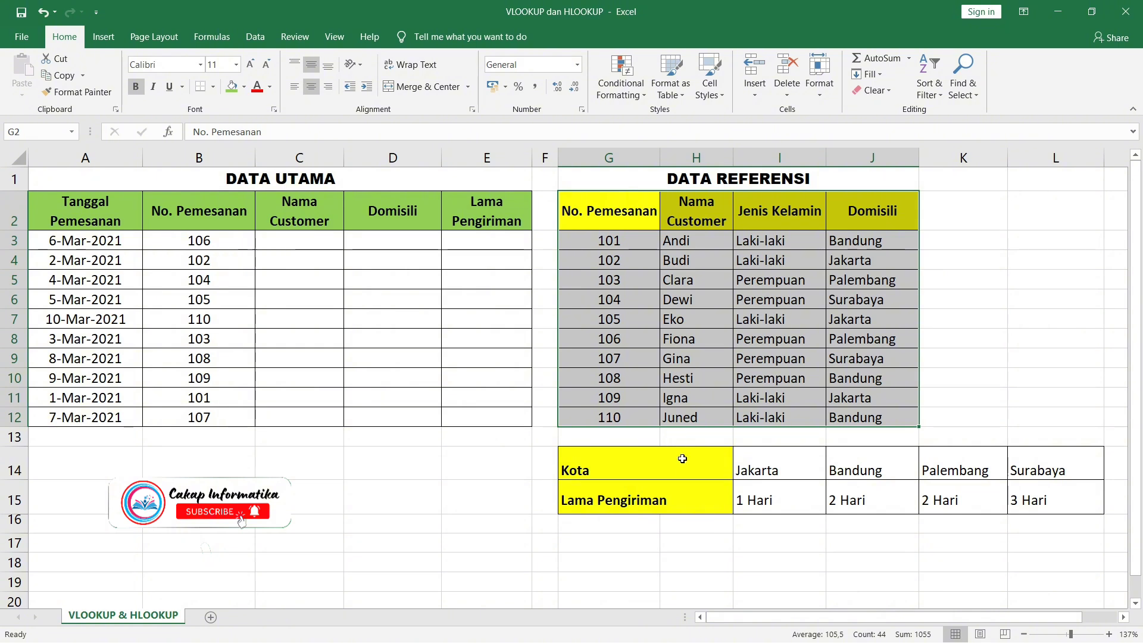
drag(682, 465, 1088, 503)
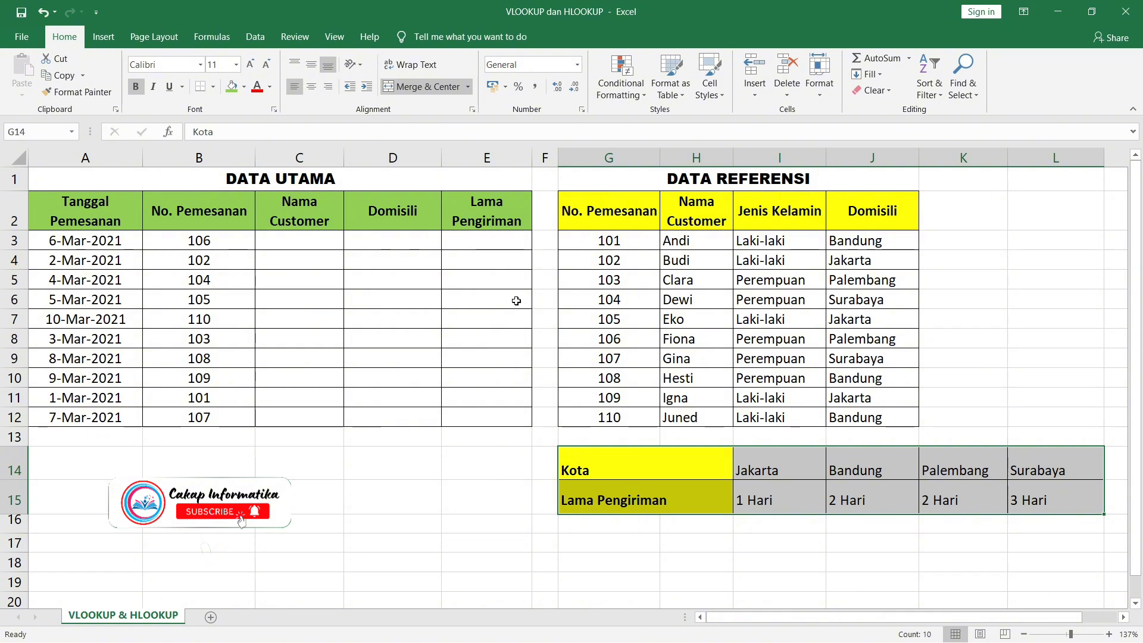
click(394, 424)
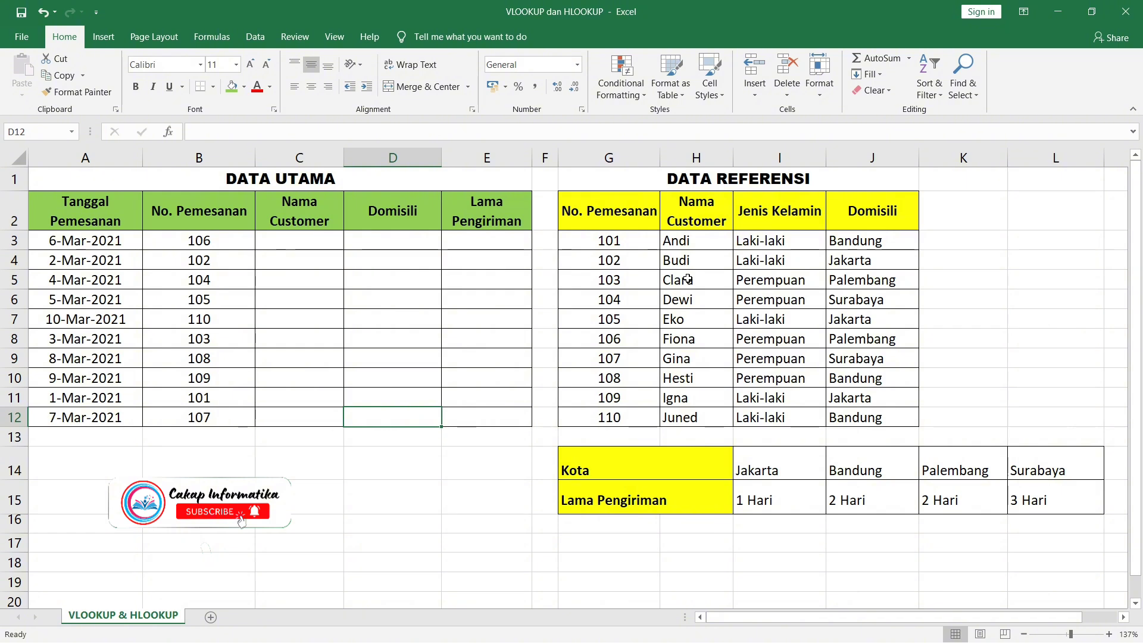
drag(611, 209, 877, 420)
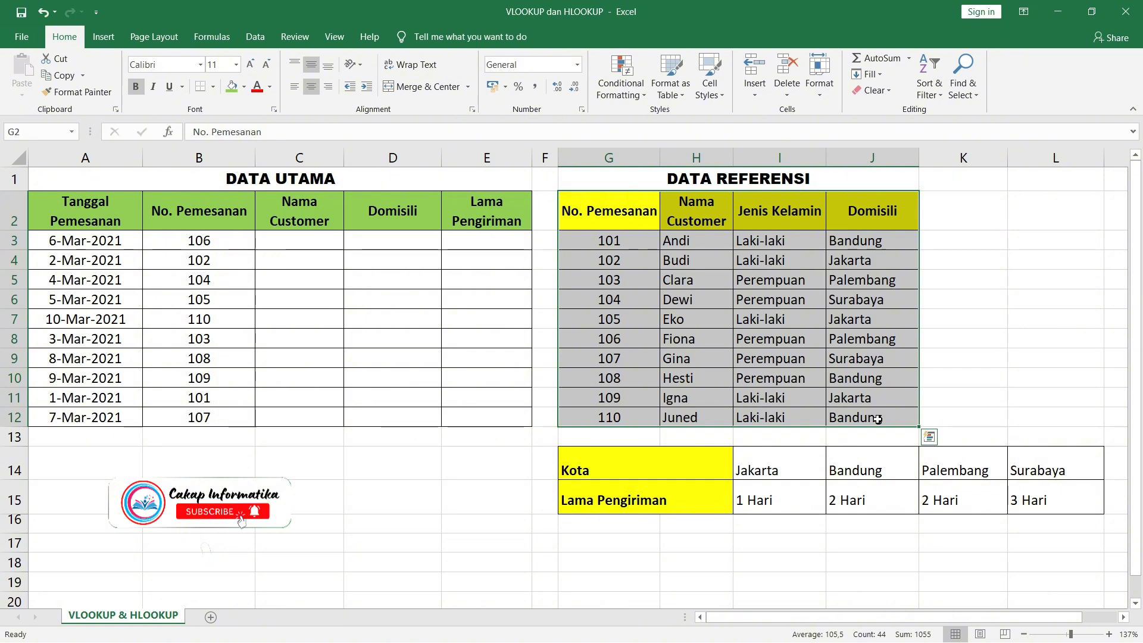
Enter the formula =VLOOKUP(B3;$G$2:$J$12;2;0) in cell C3 to look up the first order's customer name.
click(312, 239)
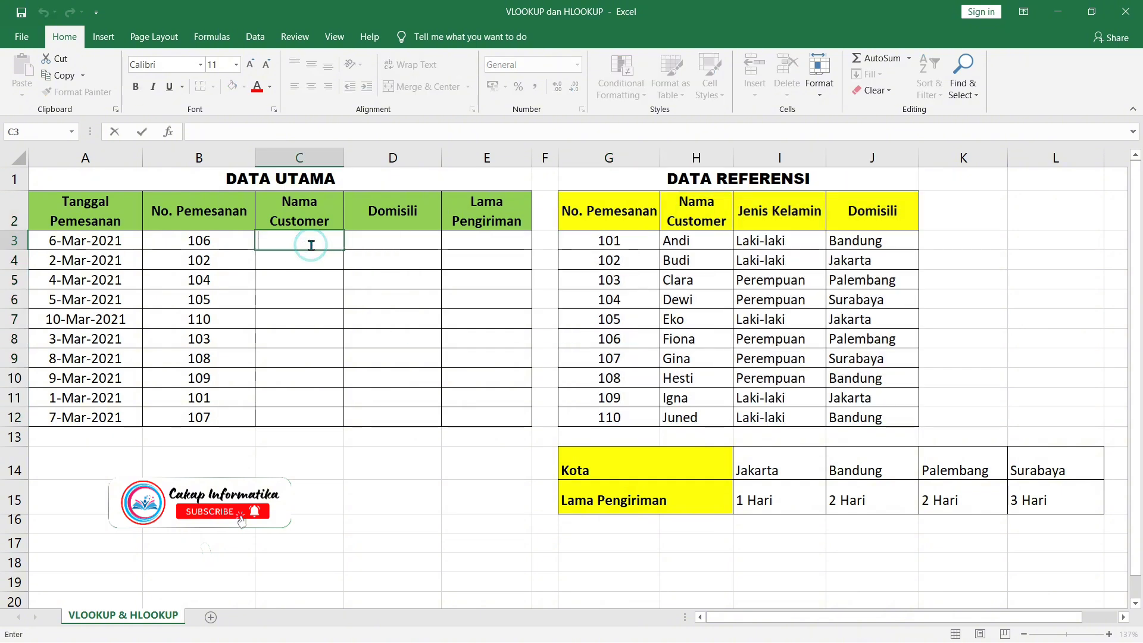
text(=)
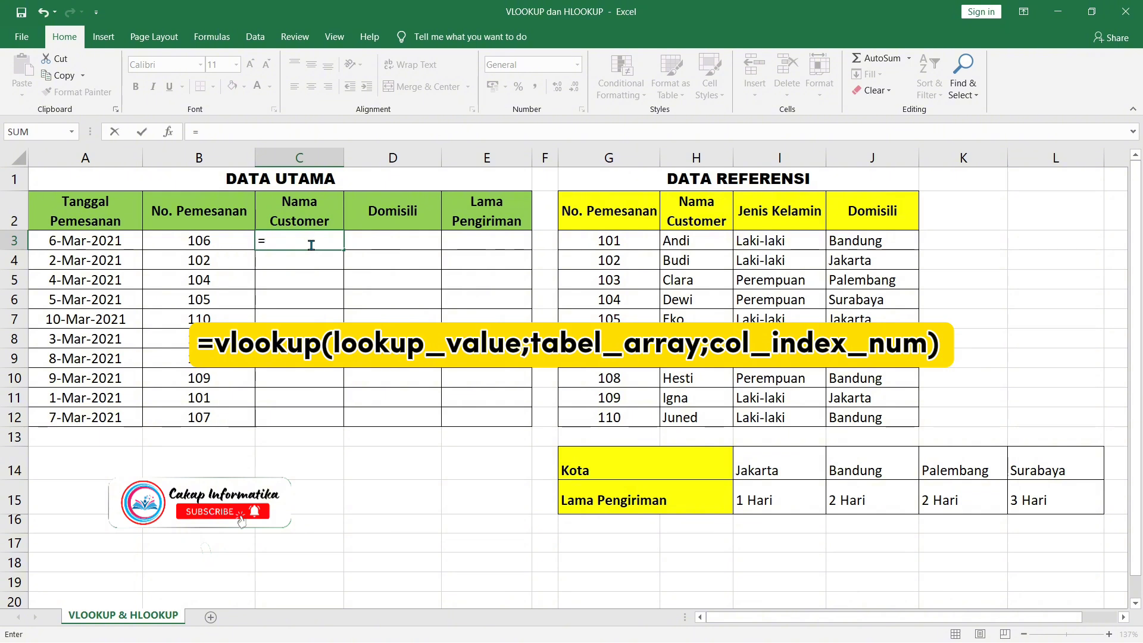
text(vlookup)
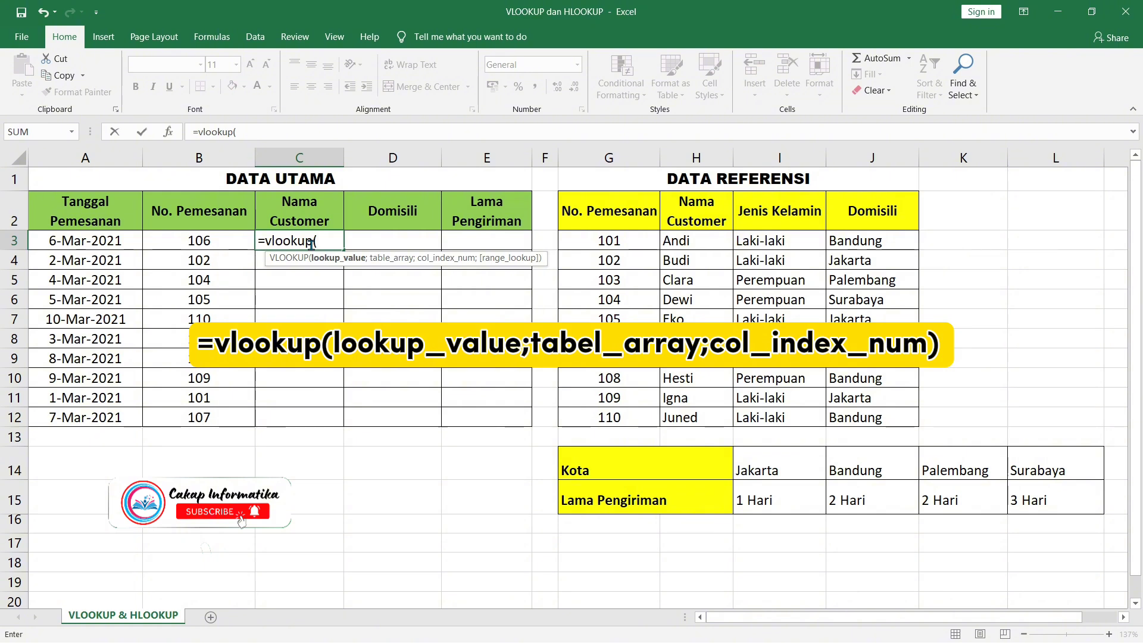
text(()
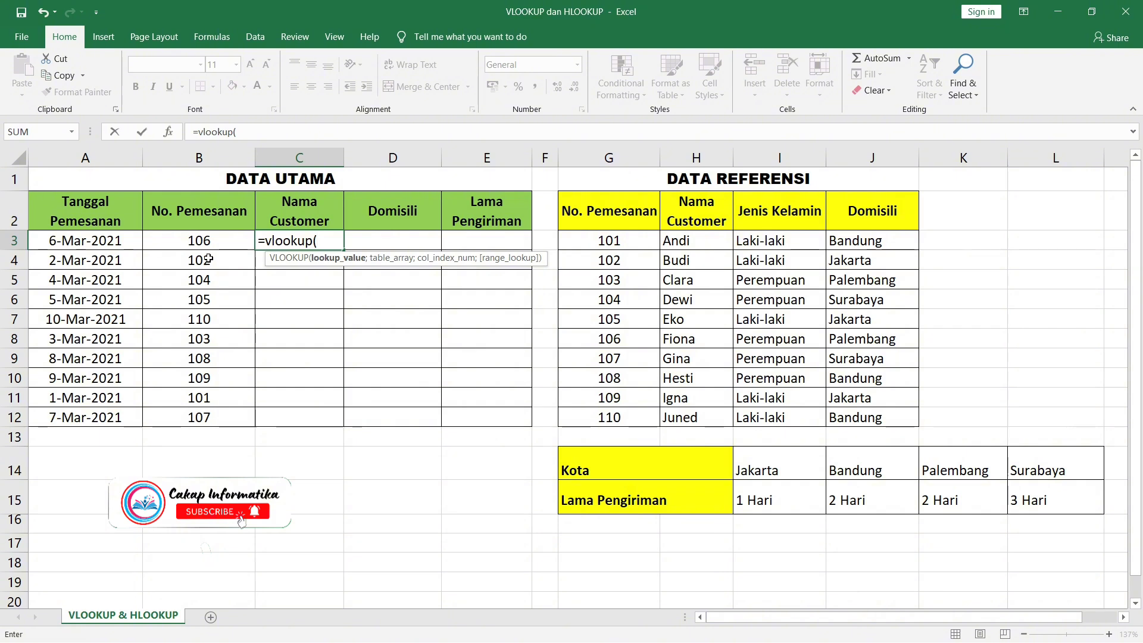
click(226, 240)
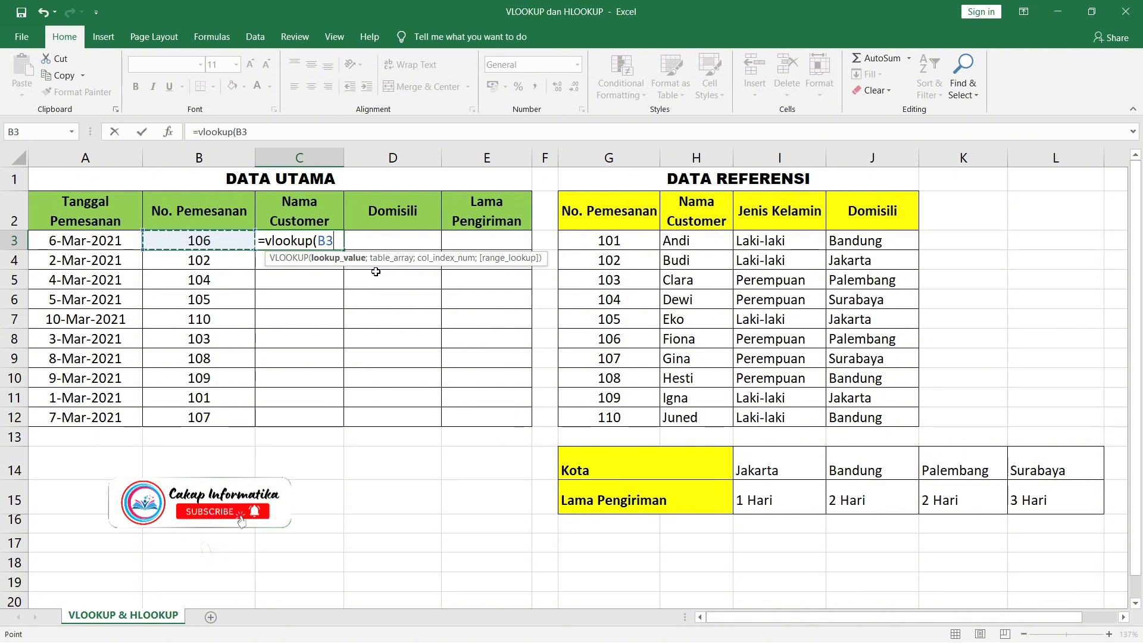
text(;)
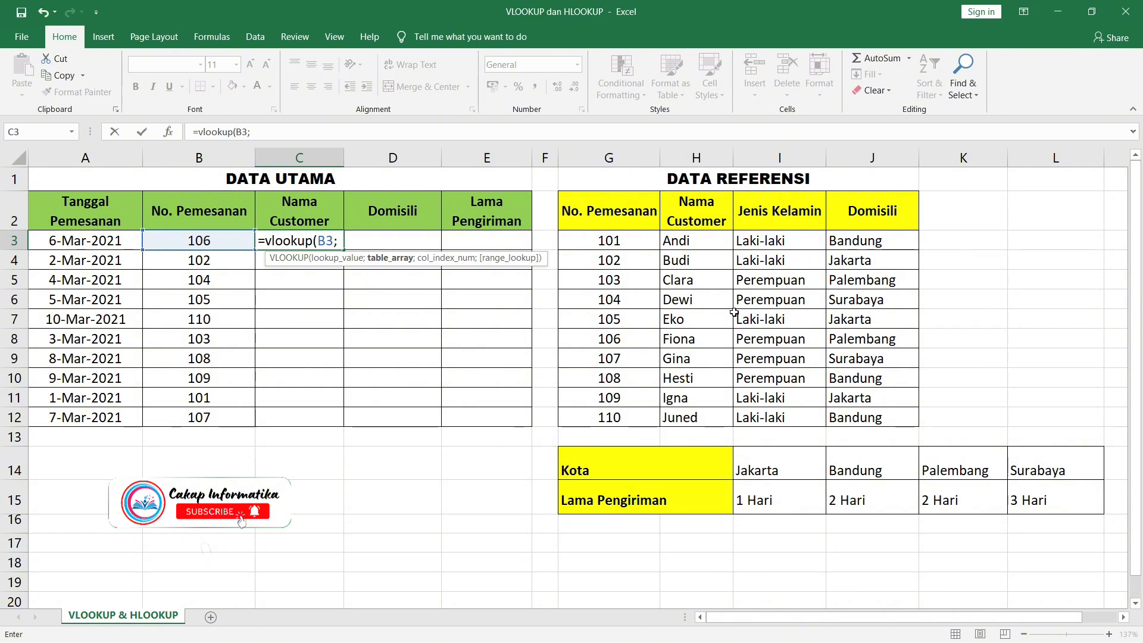
drag(625, 222, 848, 409)
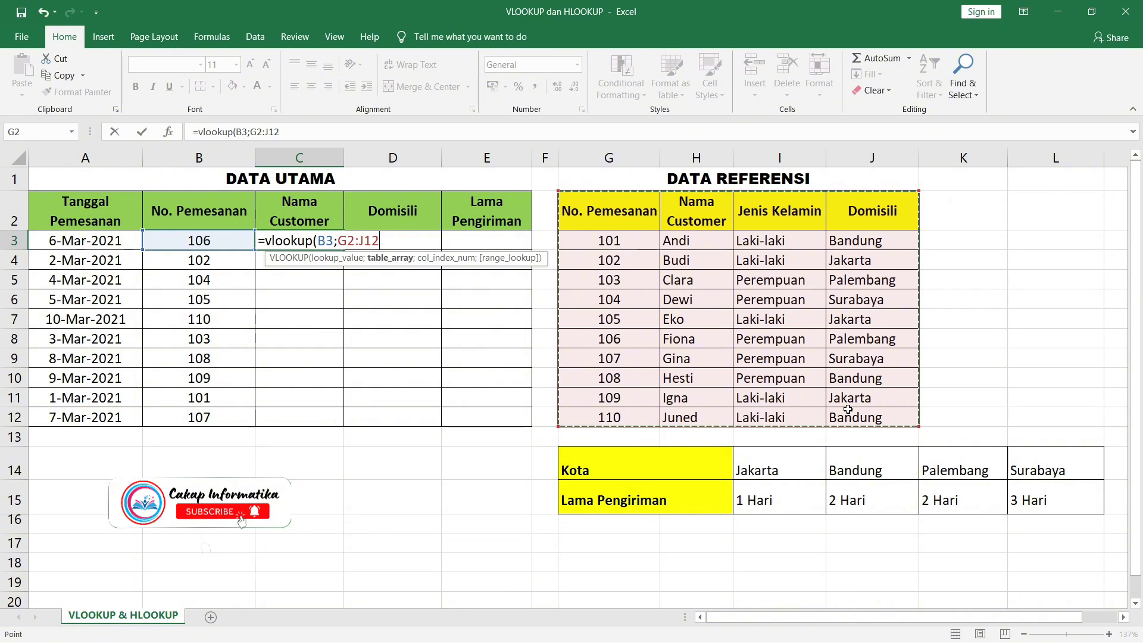
key(F4)
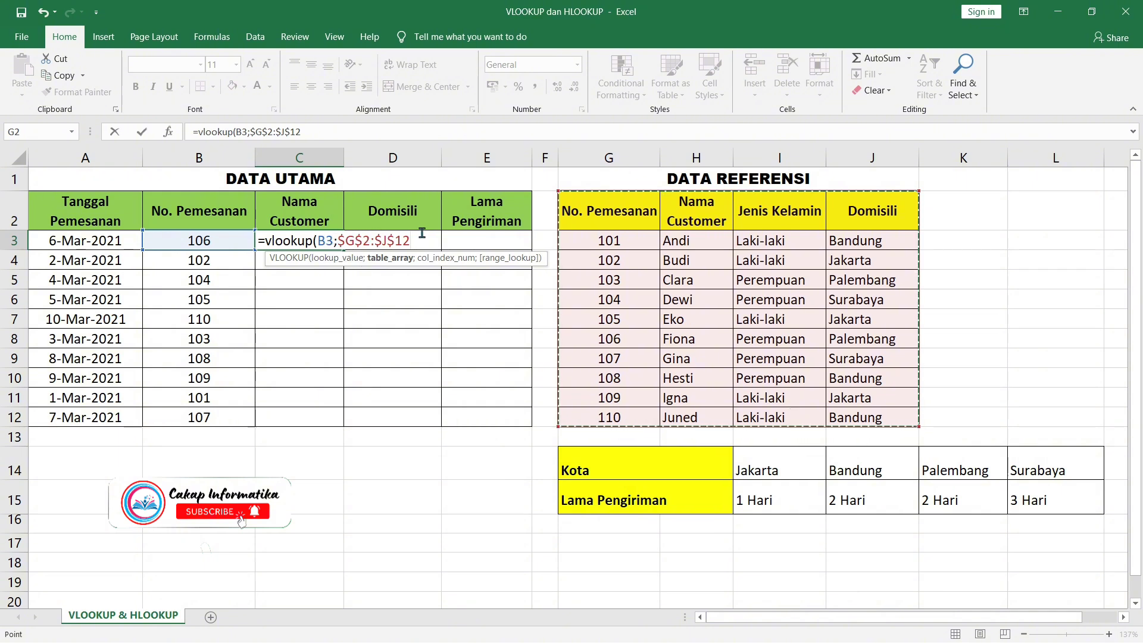
text(;2)
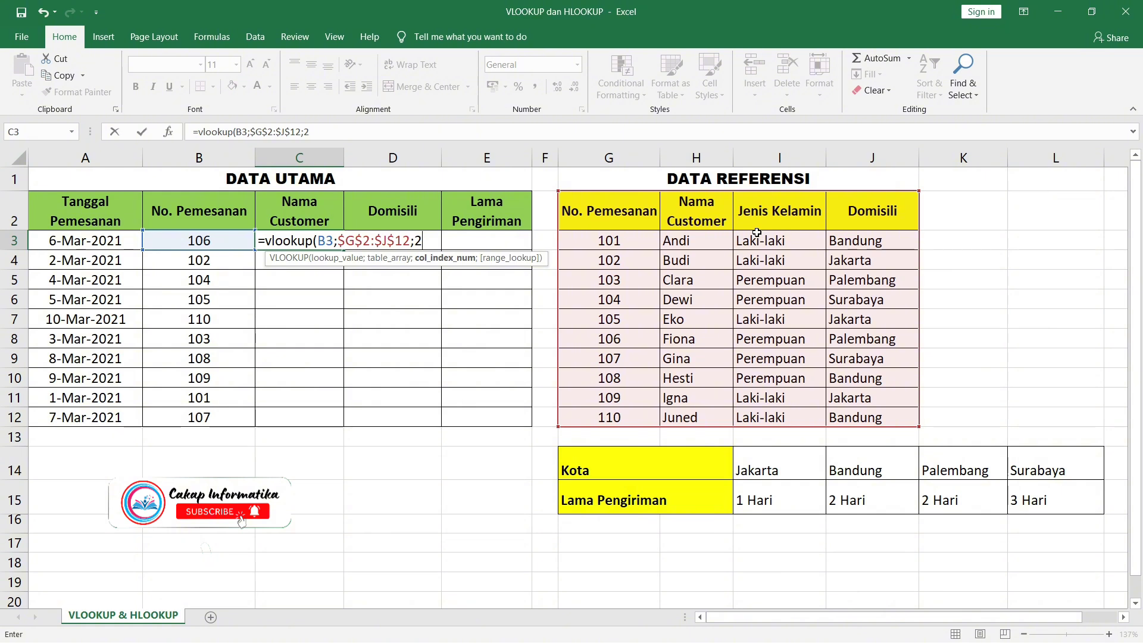
text(;)
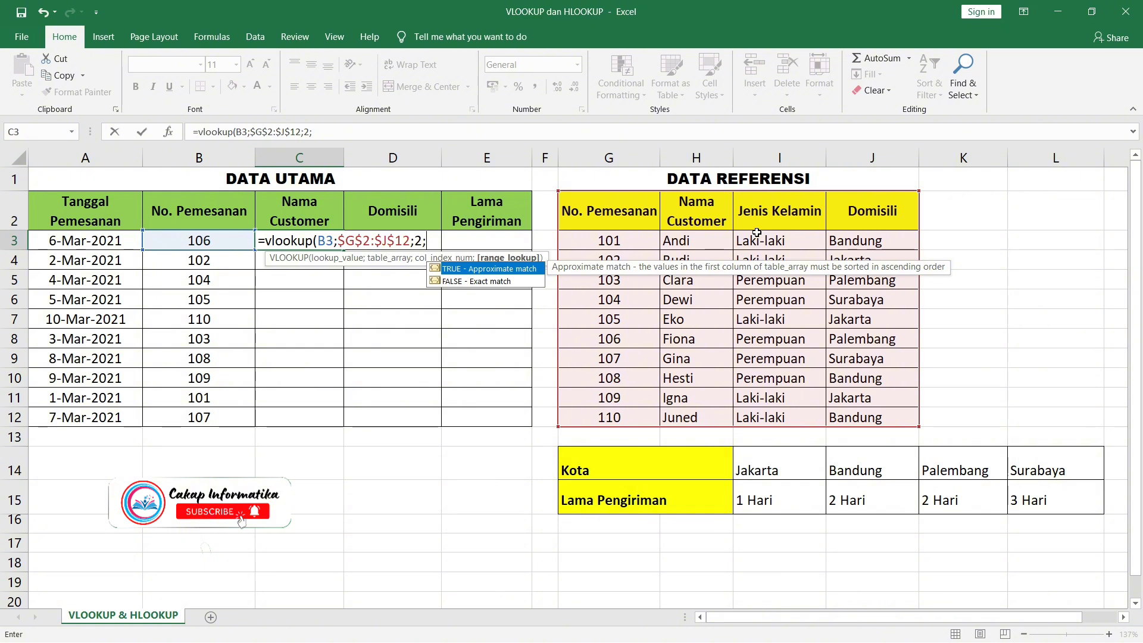
text(0))
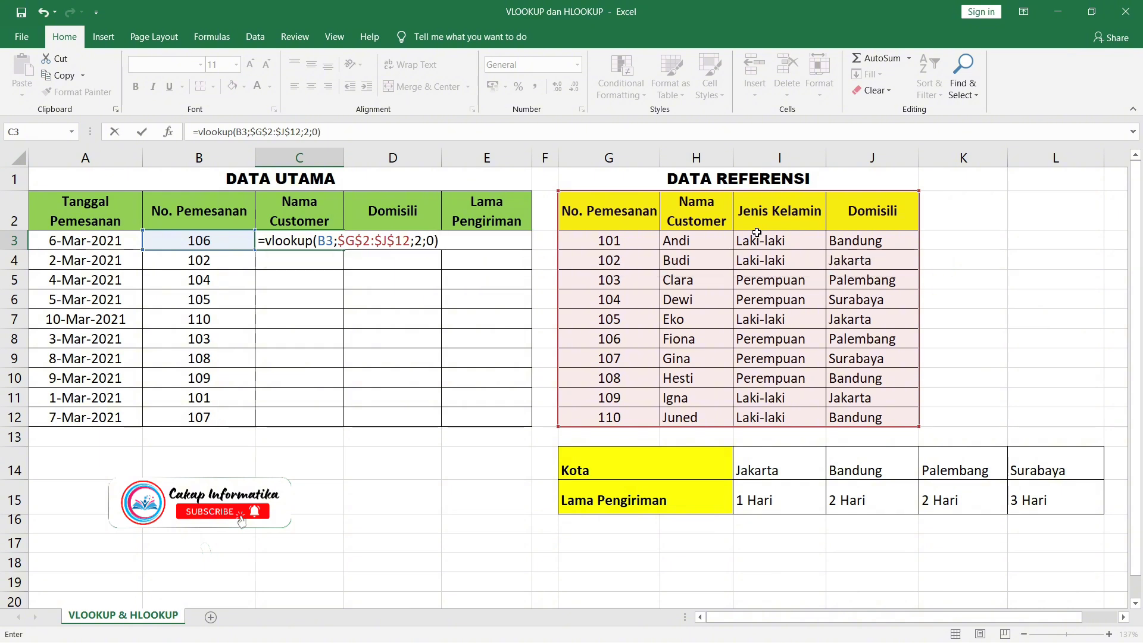
key(Return)
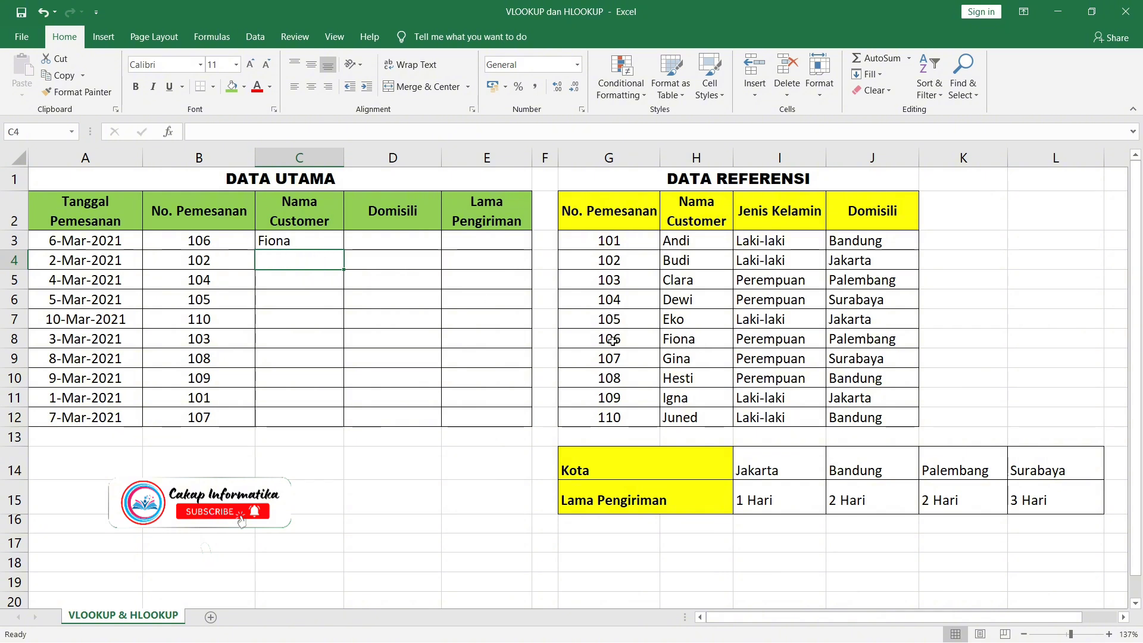
Fill the Nama Customer lookup formula from C3 down to C12.
click(688, 339)
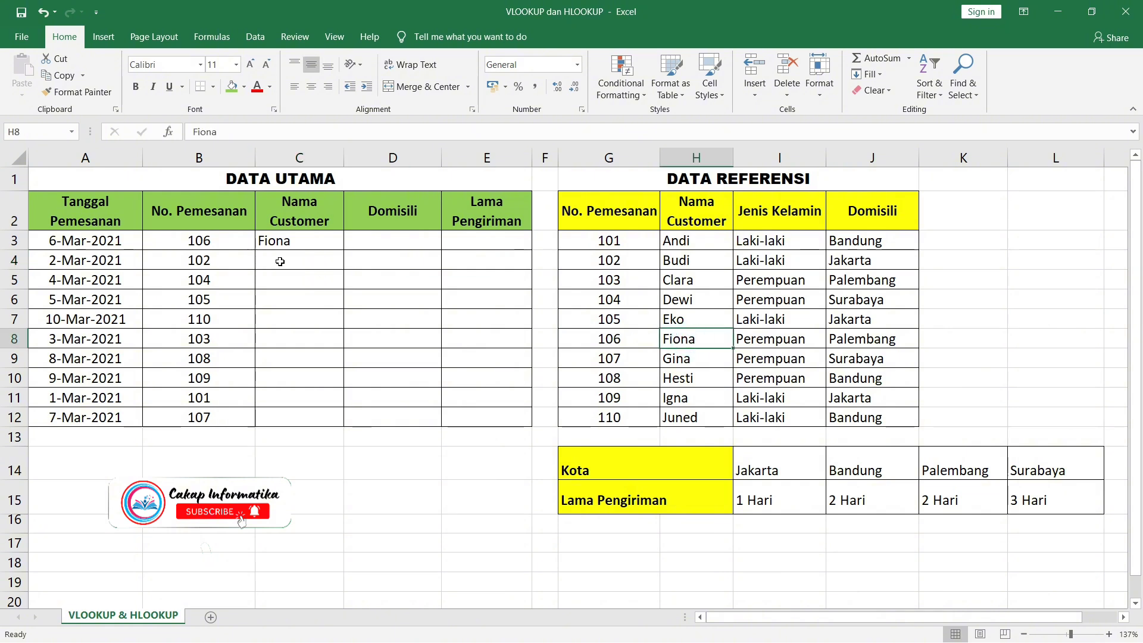
click(316, 241)
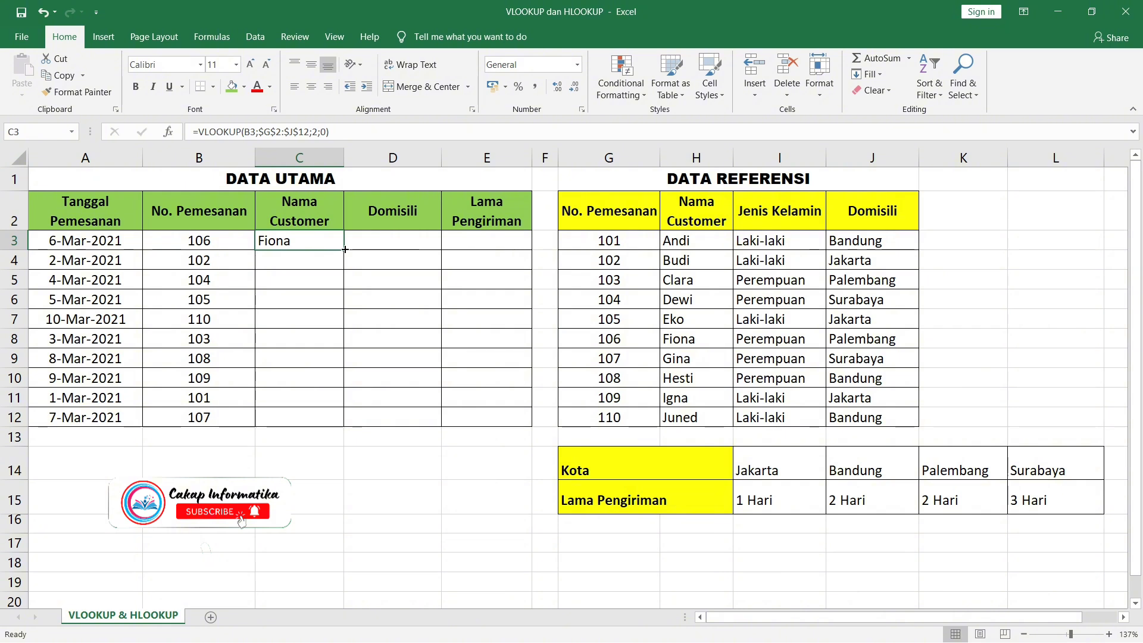
double_click(345, 249)
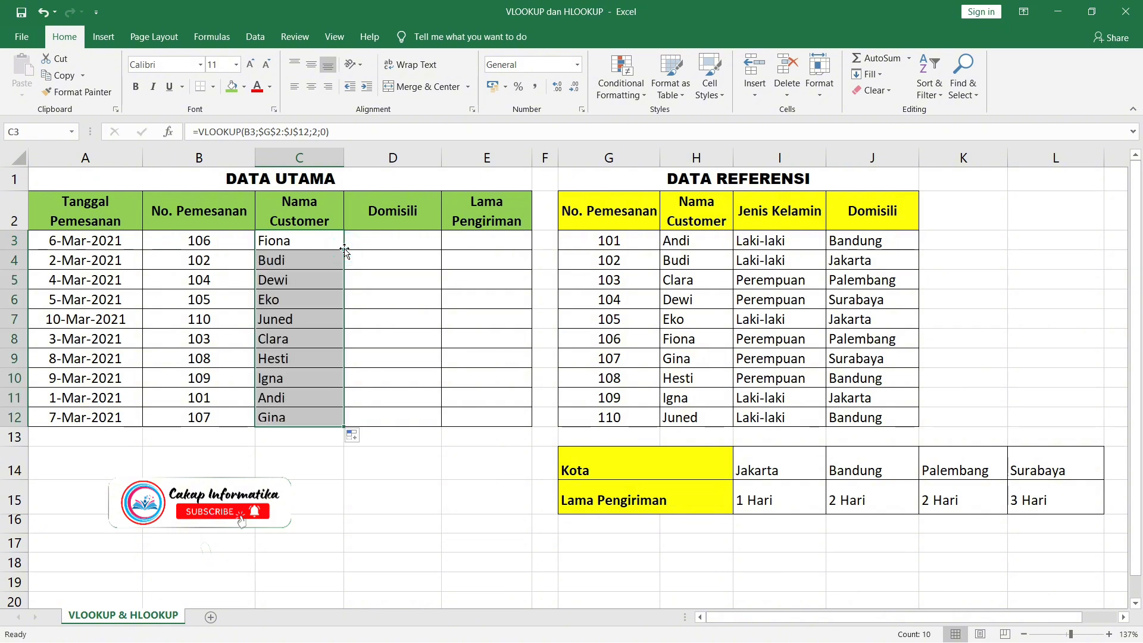
Enter the formula =VLOOKUP(B3;$G$2:$J$12;4;0) in cell D3 to look up the first order's Domisili.
click(396, 242)
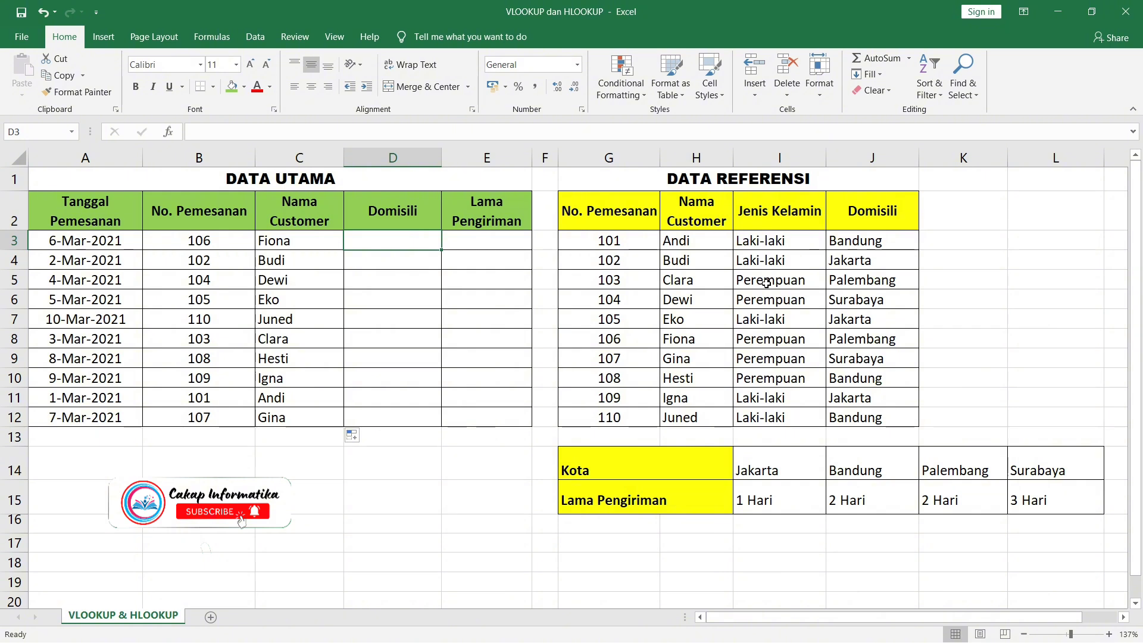
double_click(411, 240)
text(=)
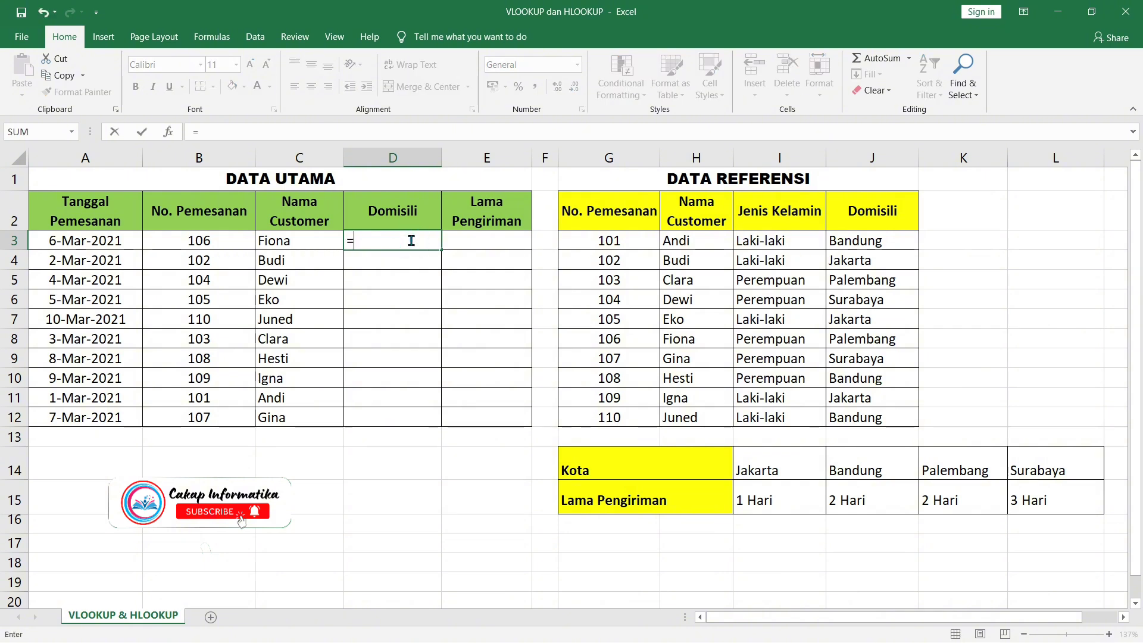
text(vlooku)
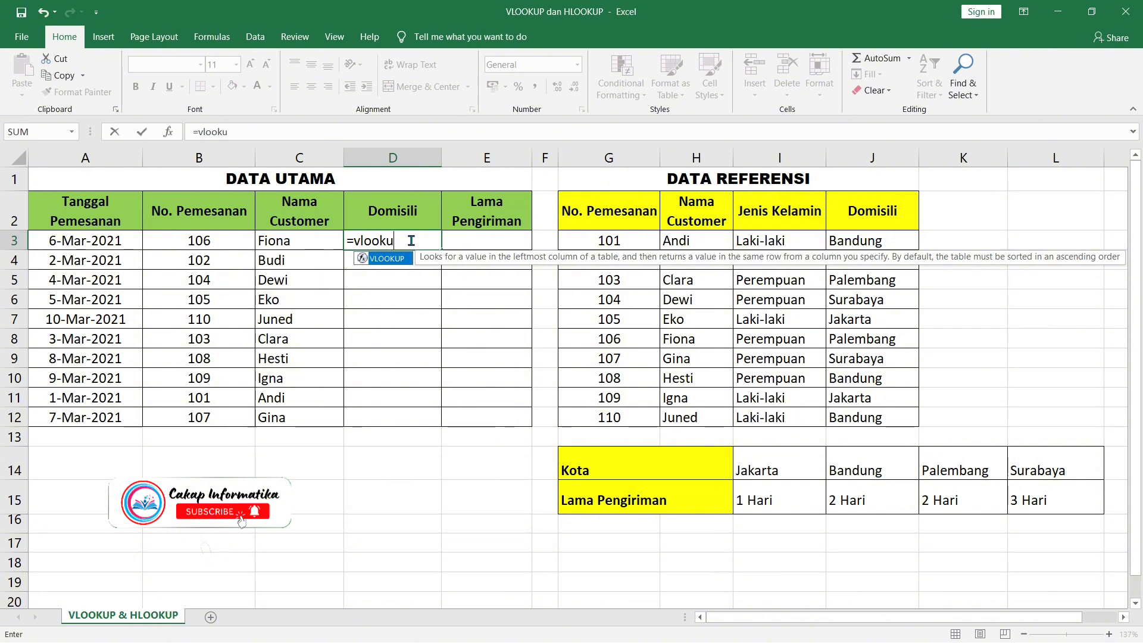
text(p()
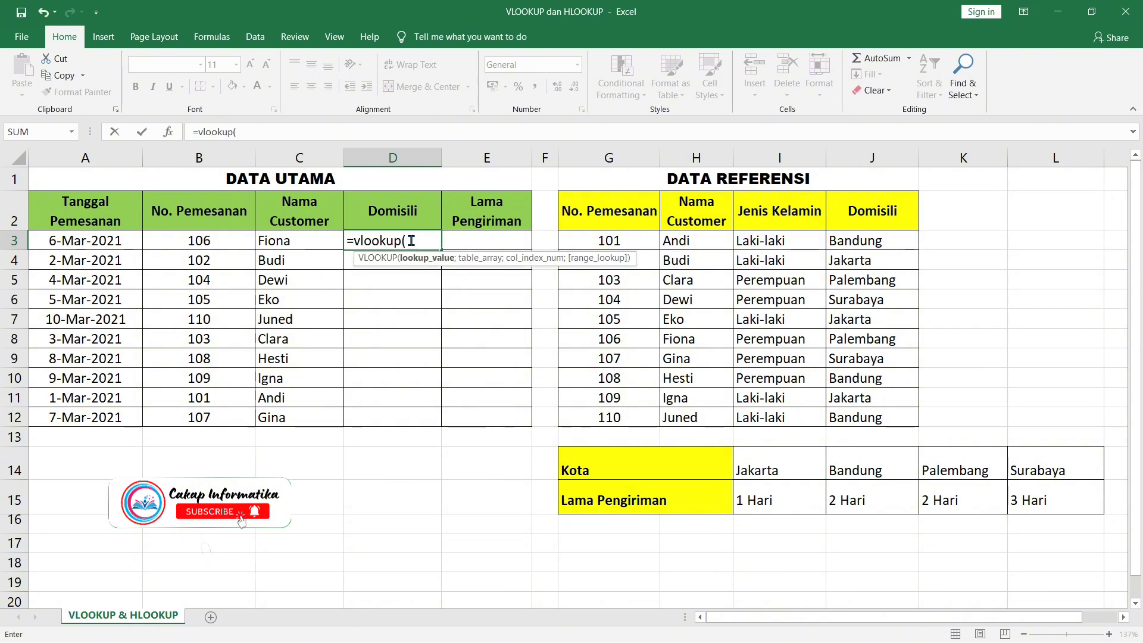
click(218, 238)
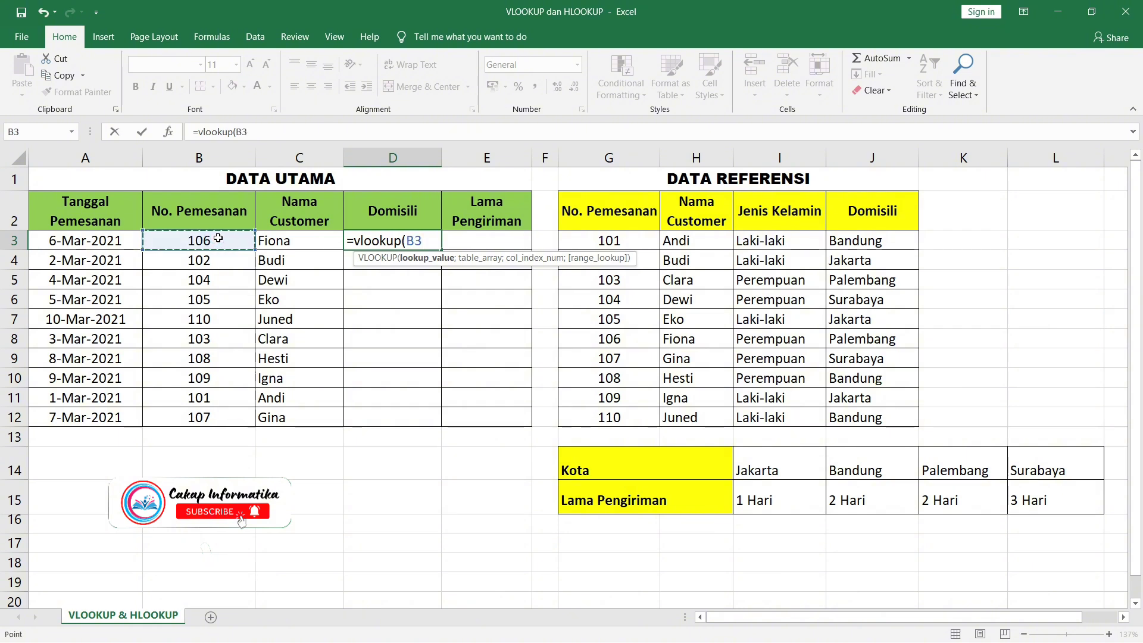
text(;)
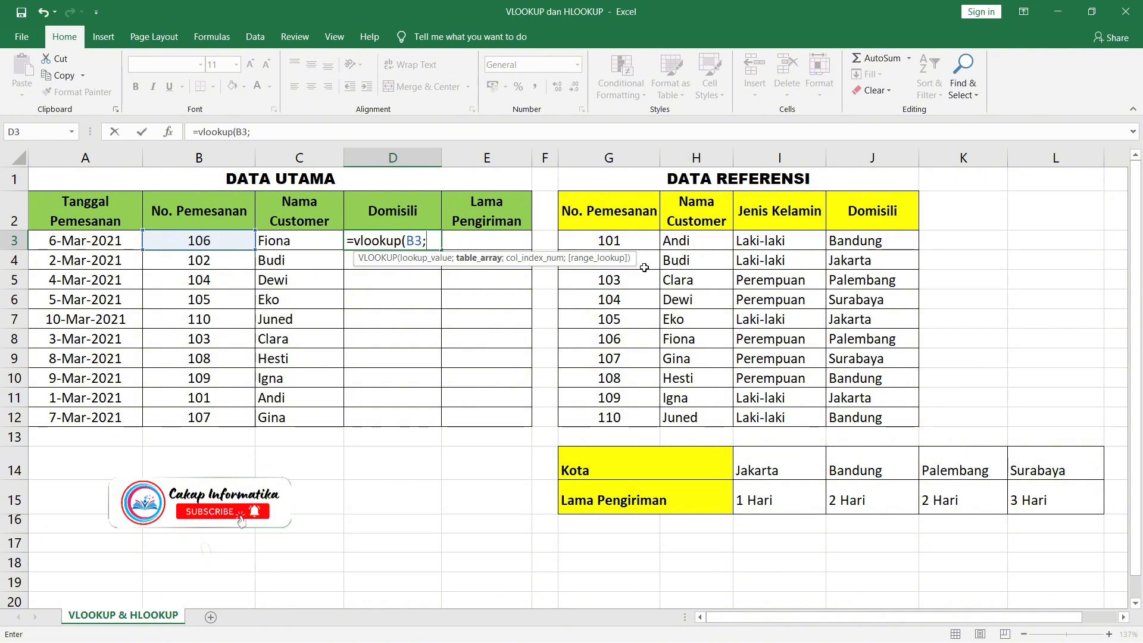
drag(614, 220, 857, 412)
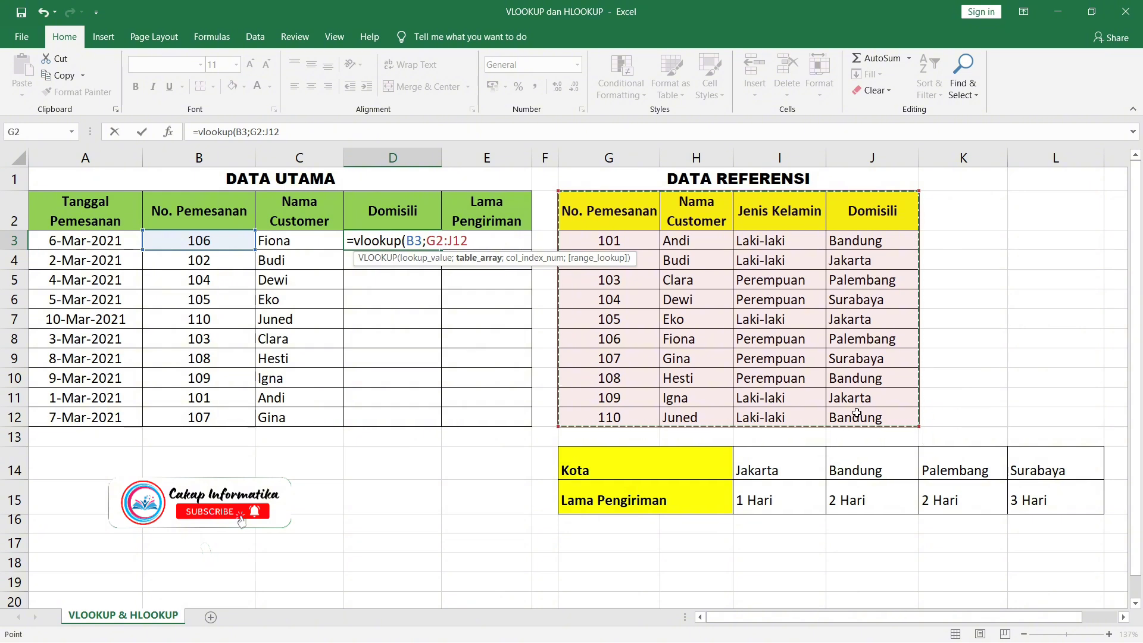
key(F4)
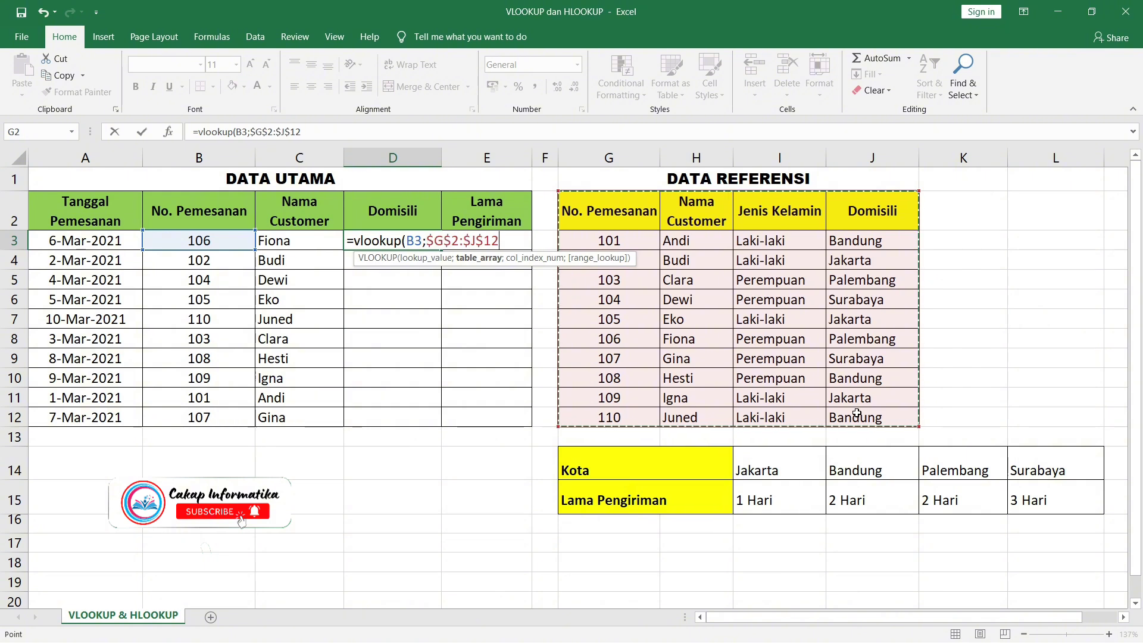
text(;)
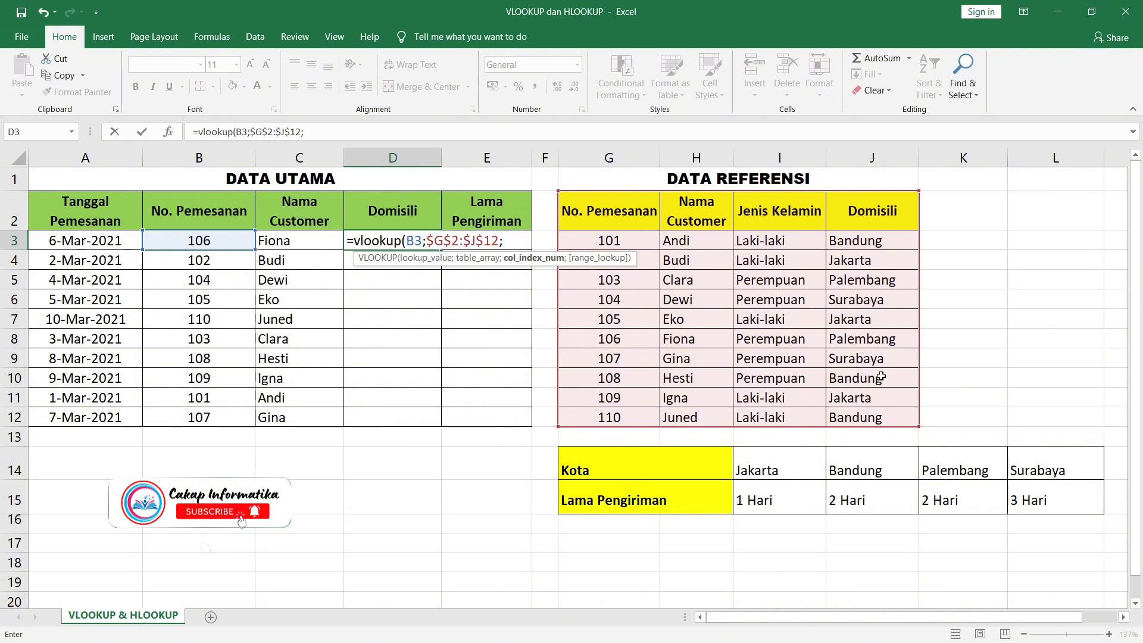
text(4;)
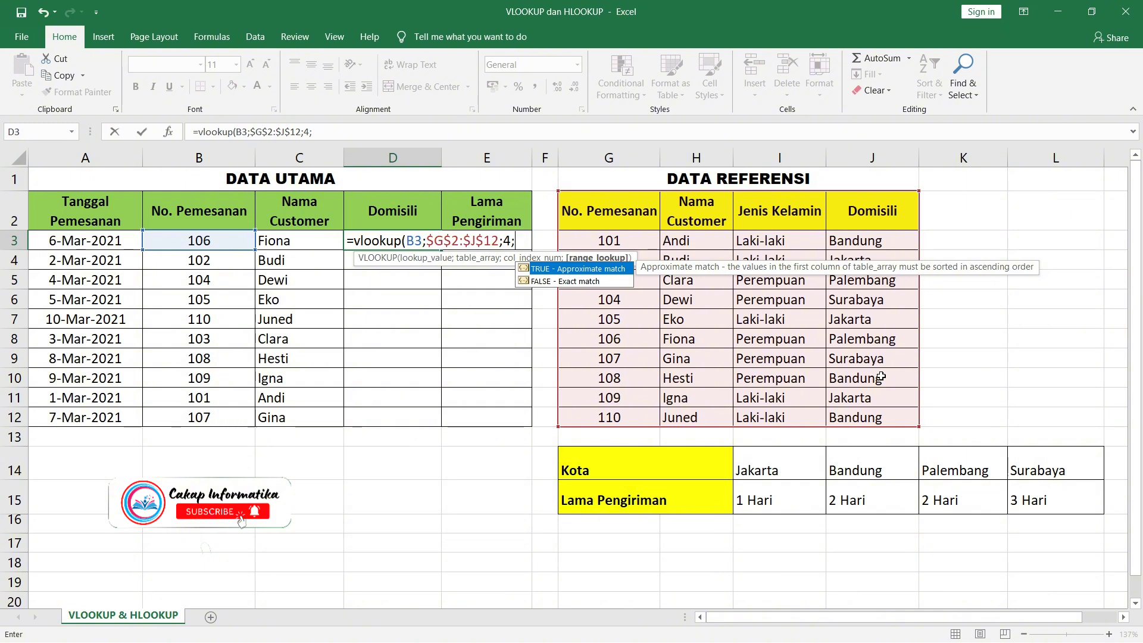
text(0))
key(Return)
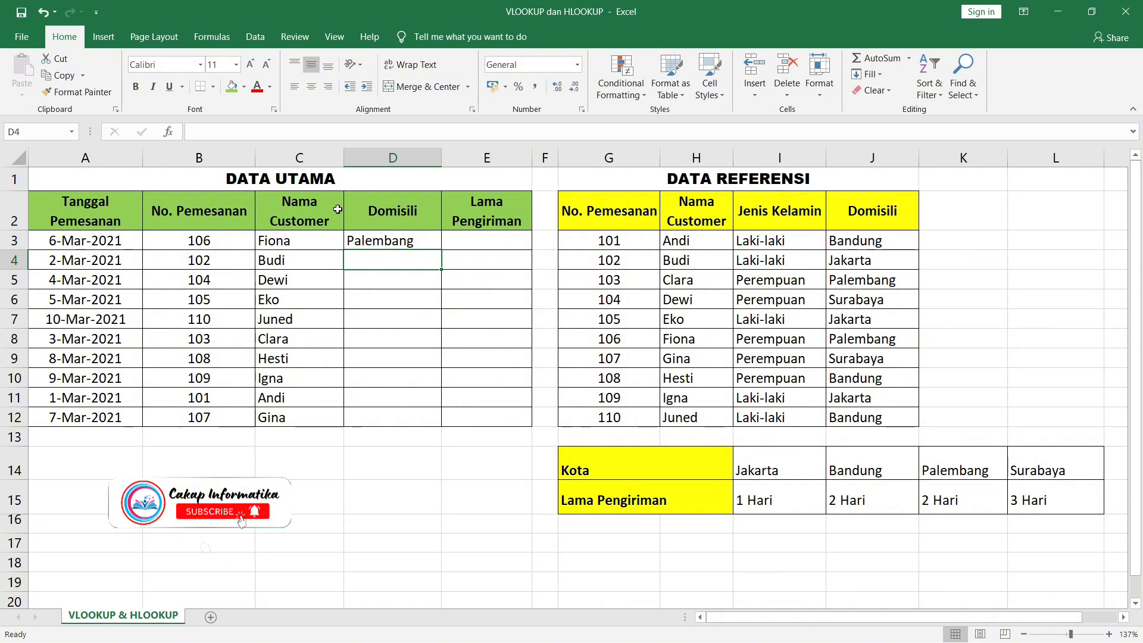
Fill the Domisili lookup formula from D3 down to D12.
click(413, 240)
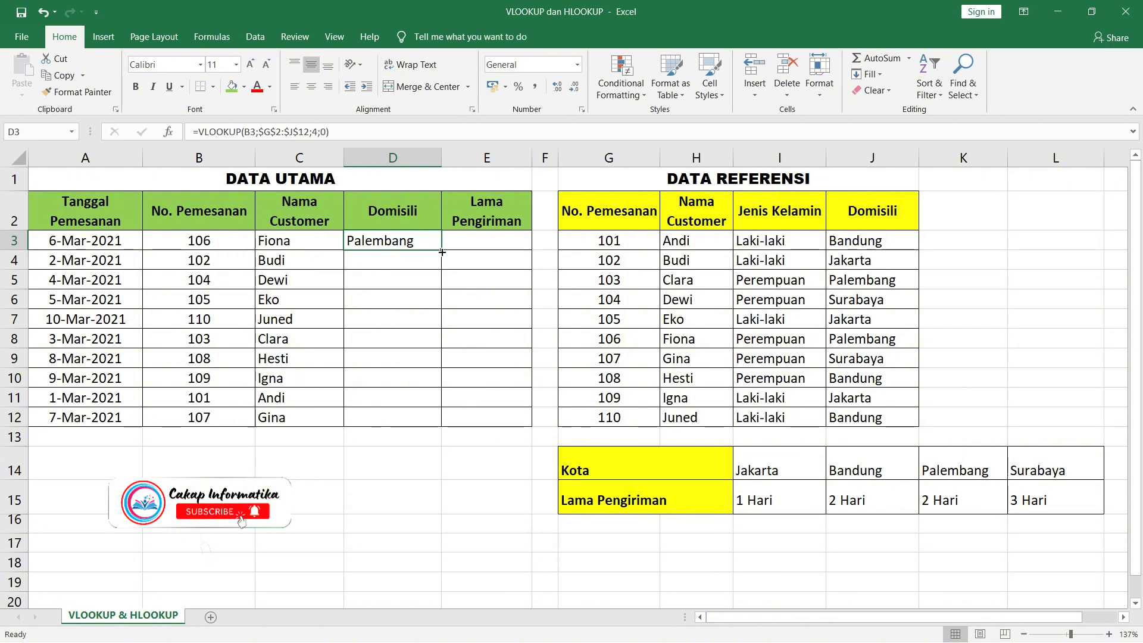
drag(442, 252, 440, 424)
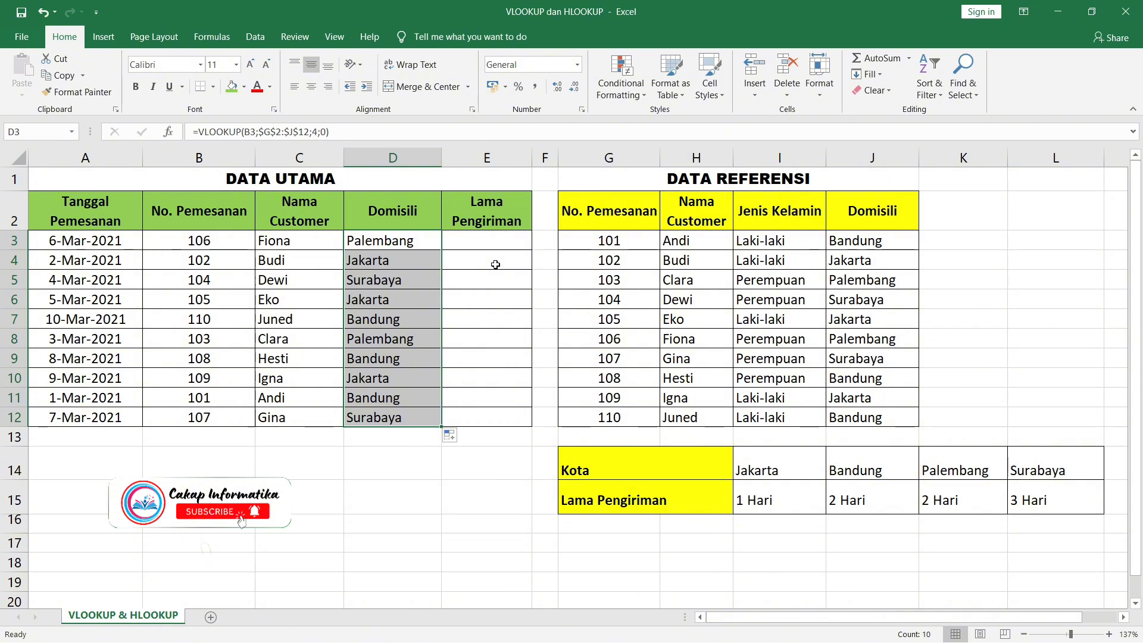
Enter the formula =HLOOKUP(D3;$G$14:$L$15;2;0) in cell E3 to look up the first order's Lama Pengiriman.
click(496, 245)
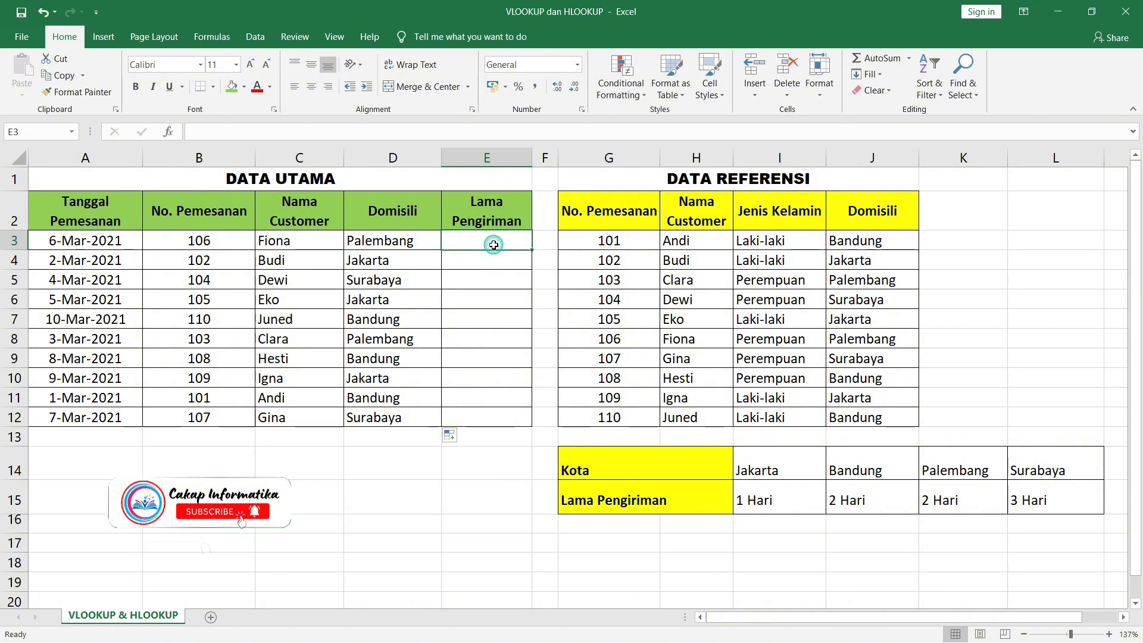
text(=hlookup)
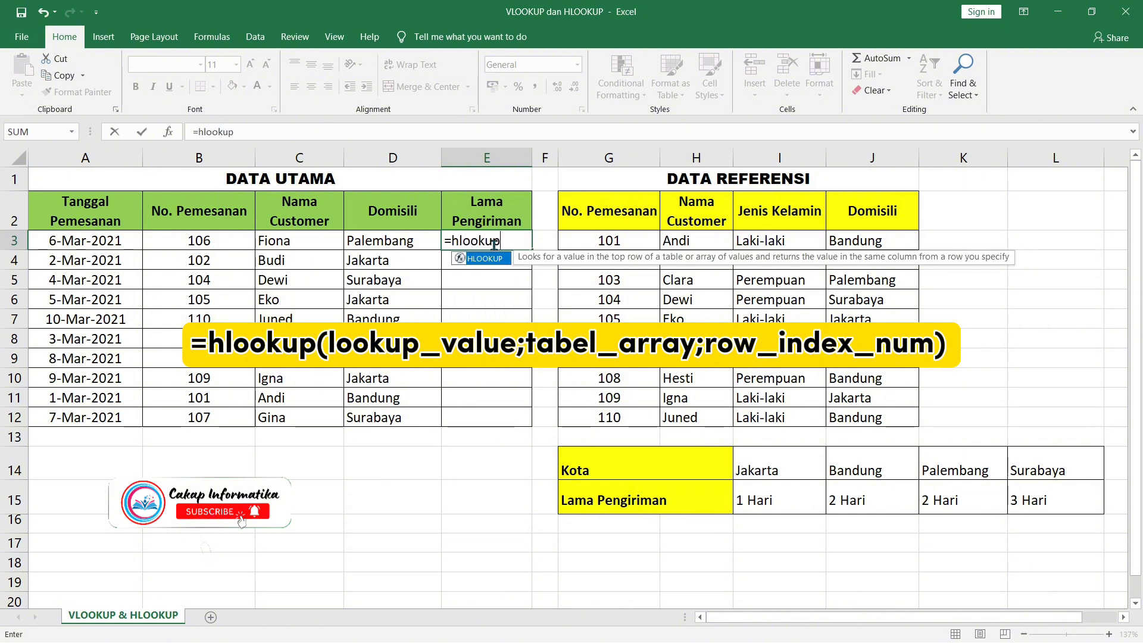
text(()
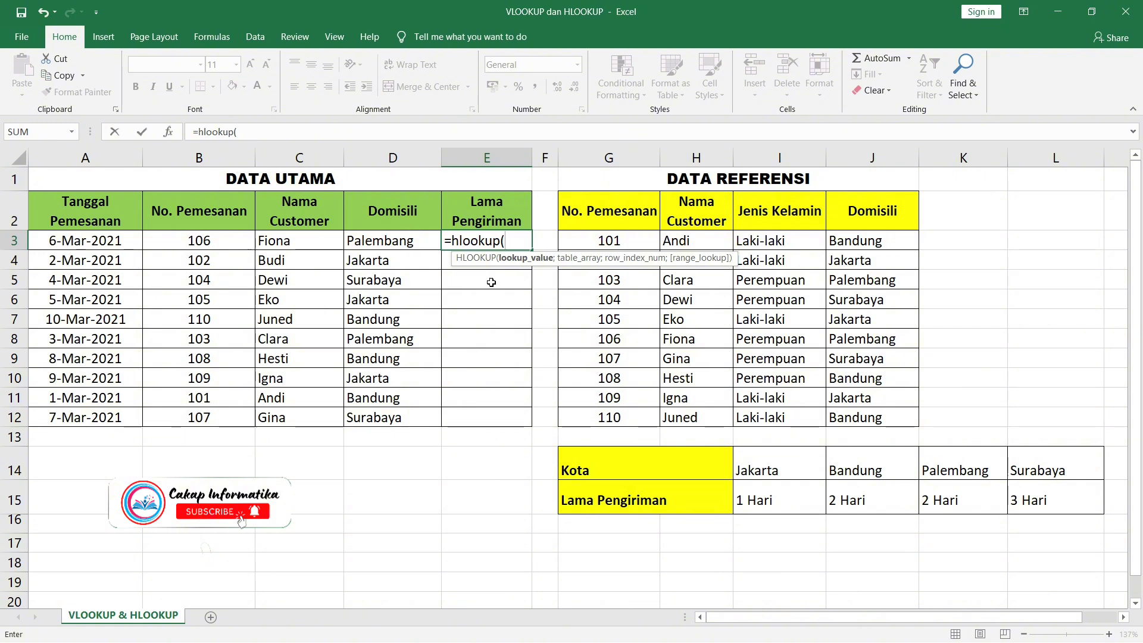
click(401, 243)
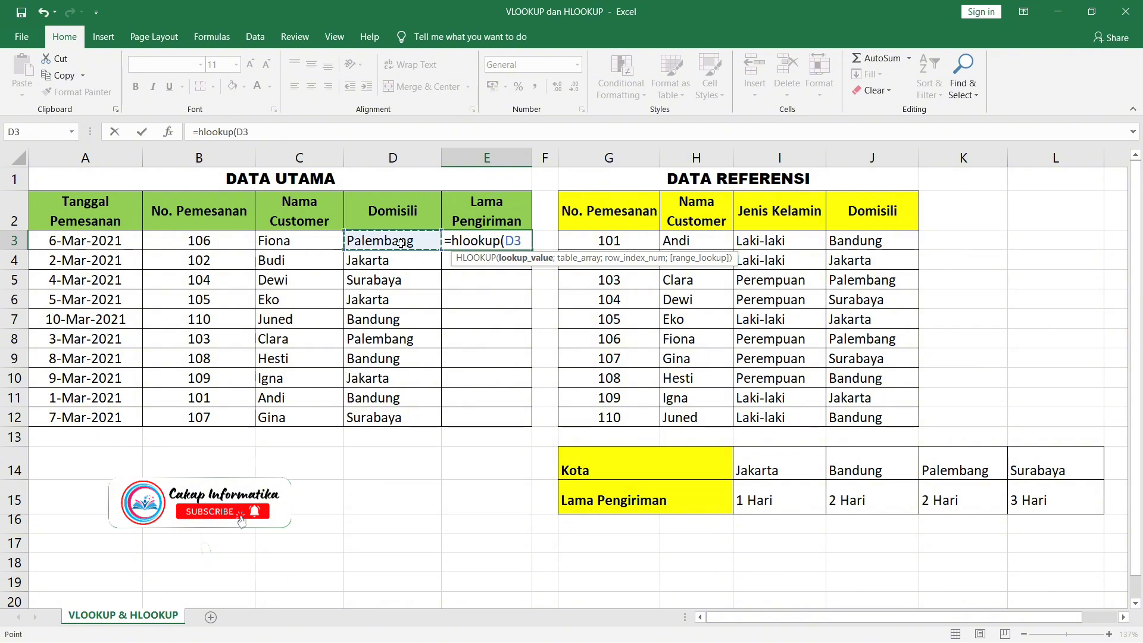
text(;)
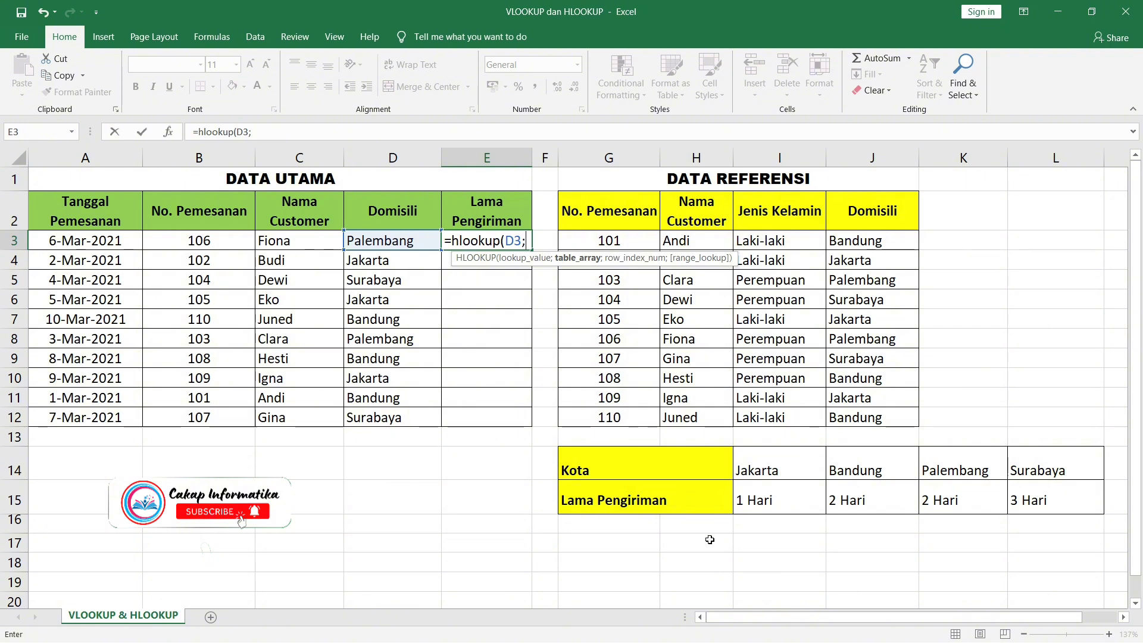
drag(663, 464, 1020, 499)
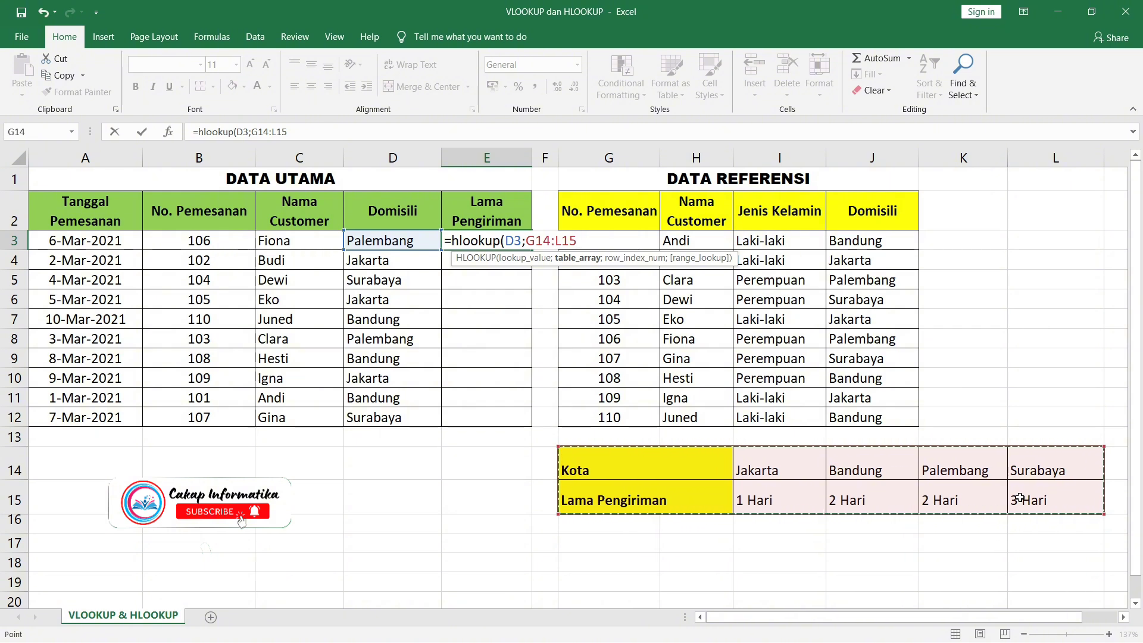
key(F4)
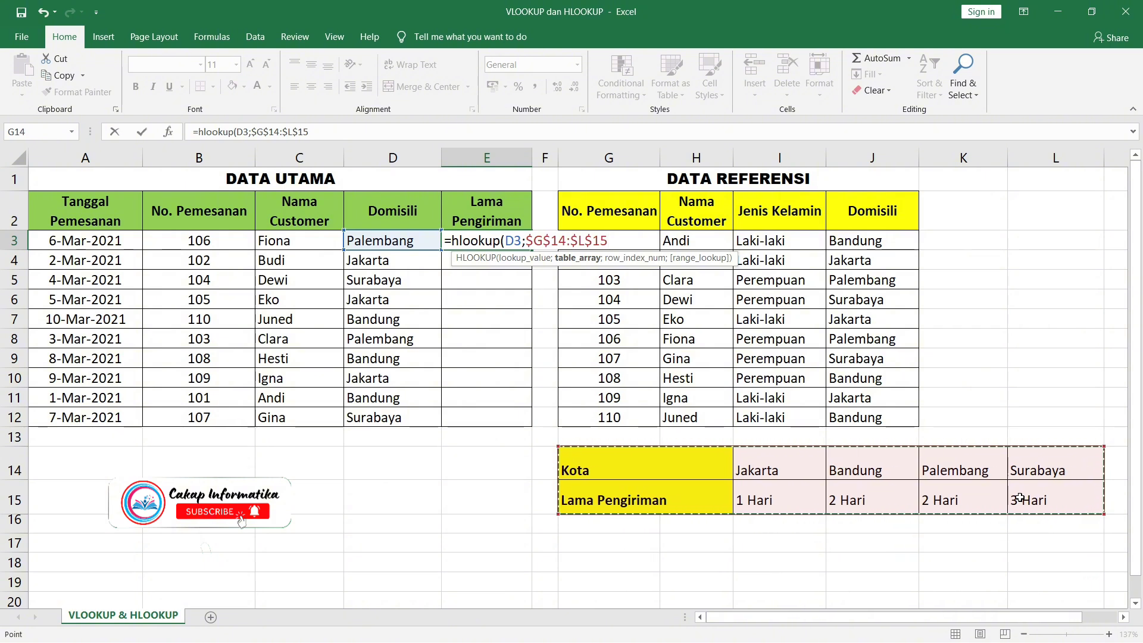
text(;2)
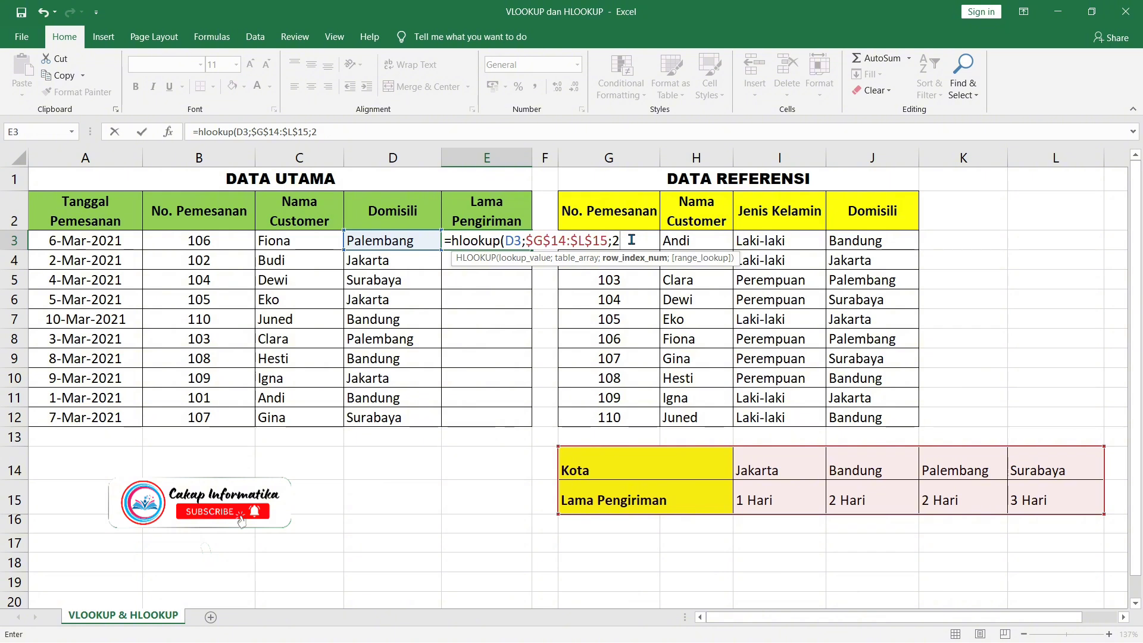
text(;)
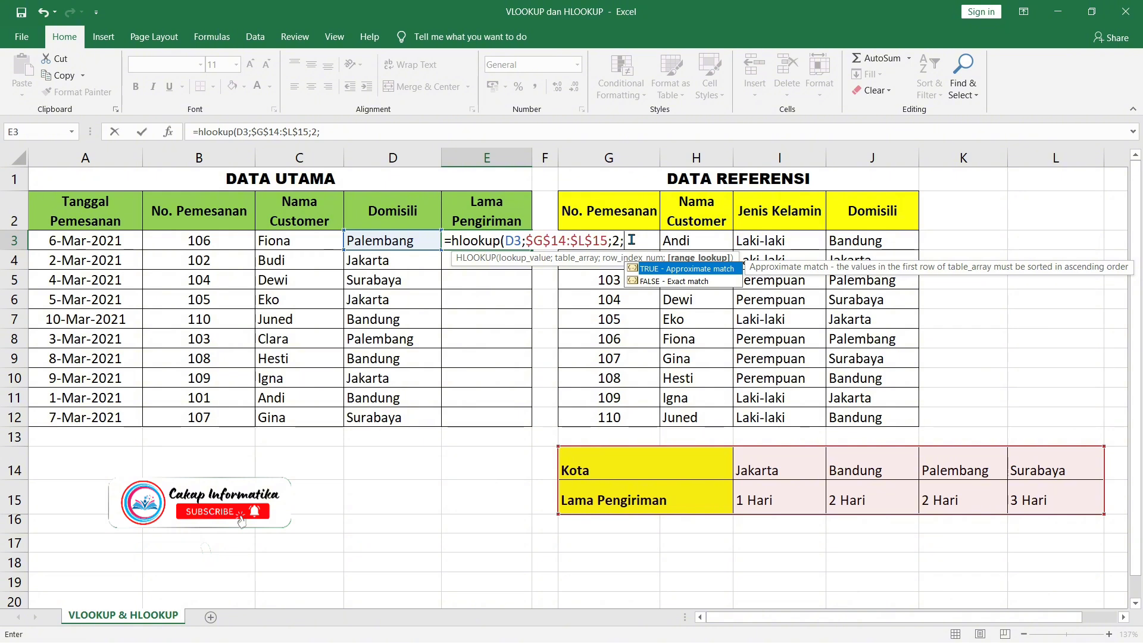
text(0))
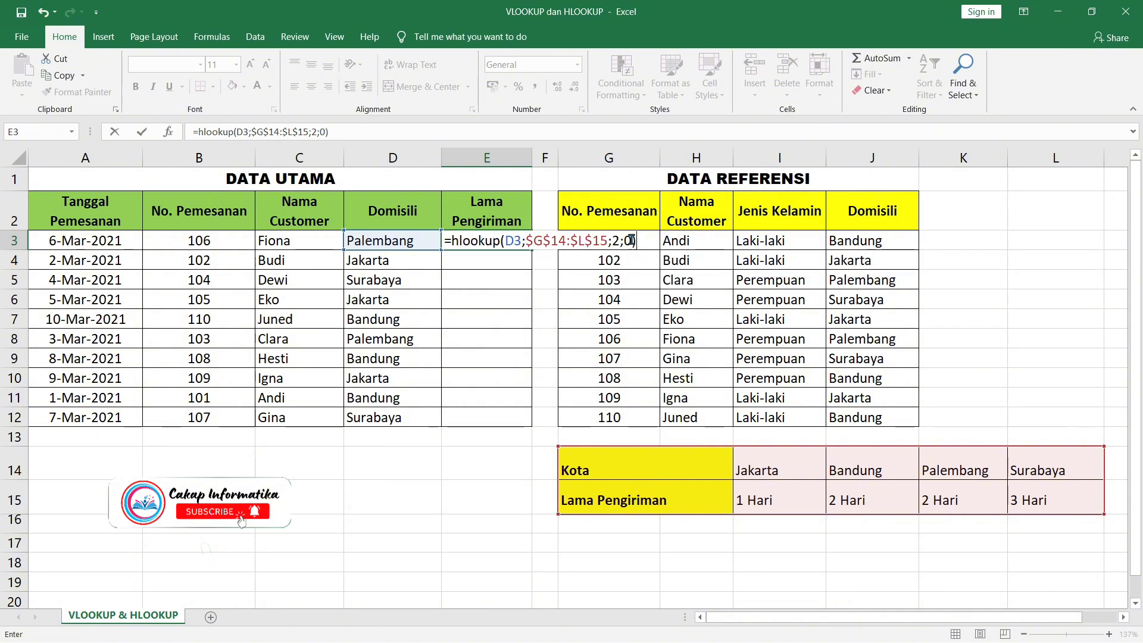
key(Return)
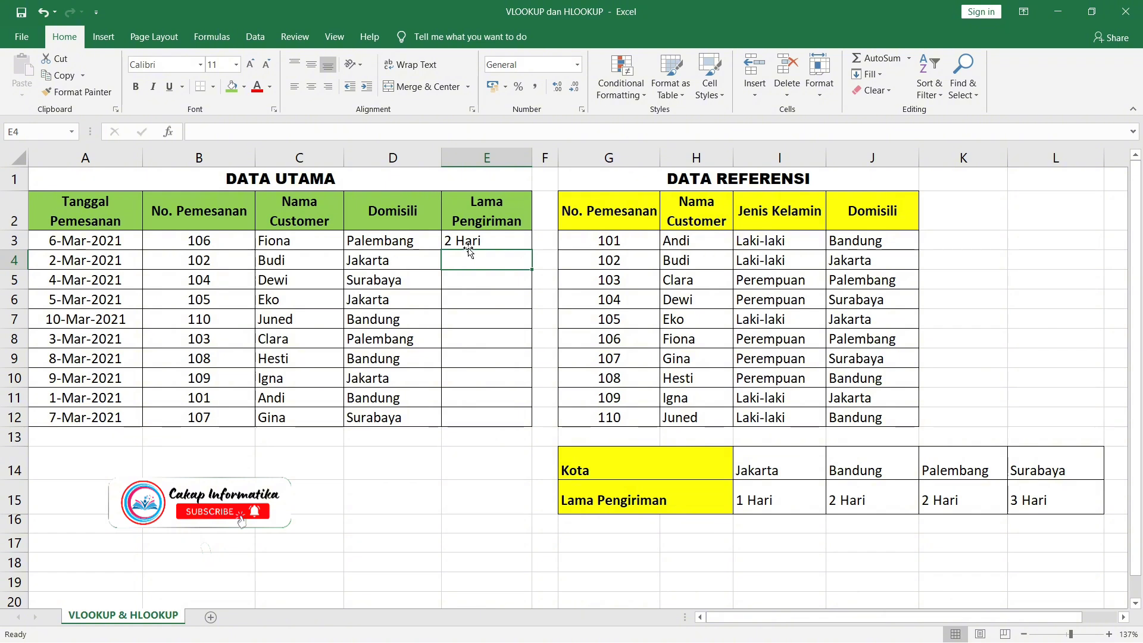
Check E3's delivery time against the city table, and fill its Lama Pengiriman formula down to E12.
click(484, 239)
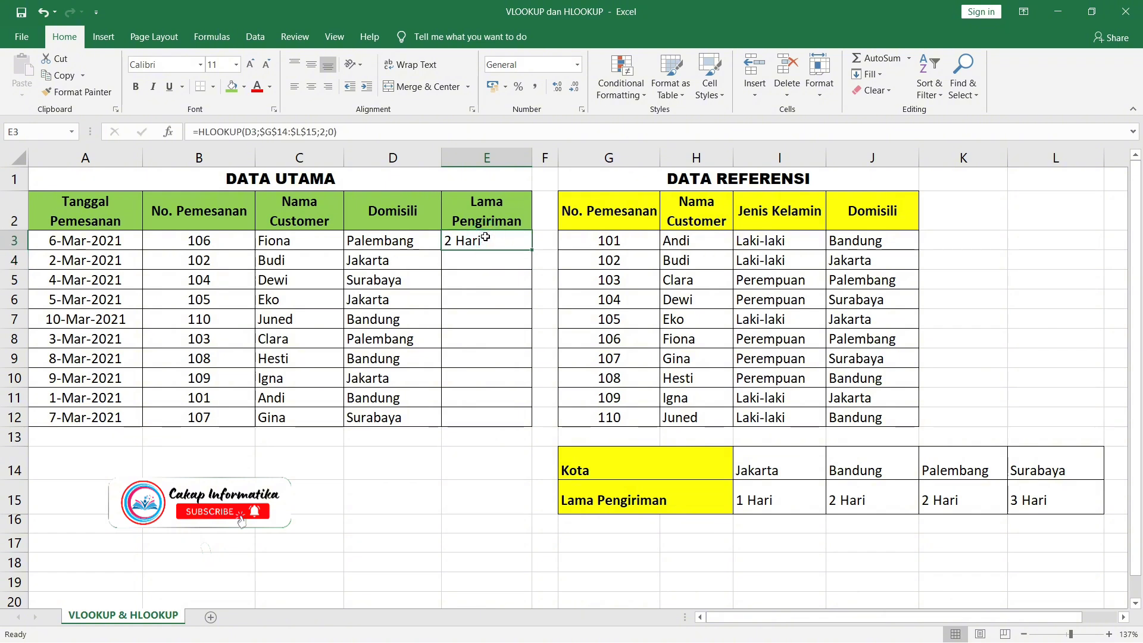
click(379, 245)
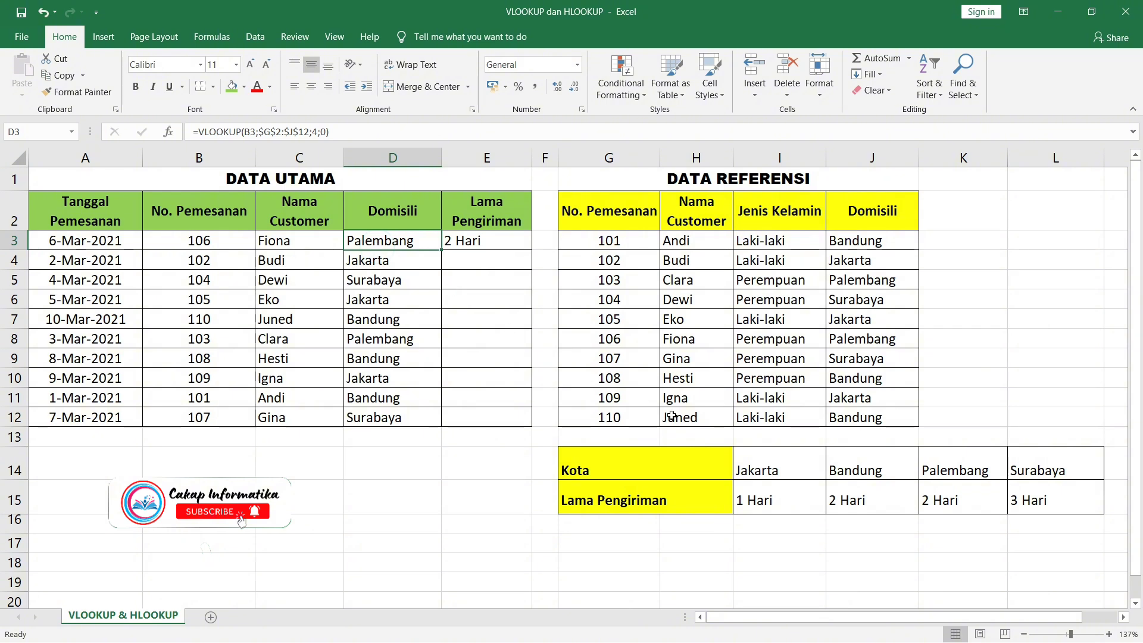
drag(974, 471, 978, 499)
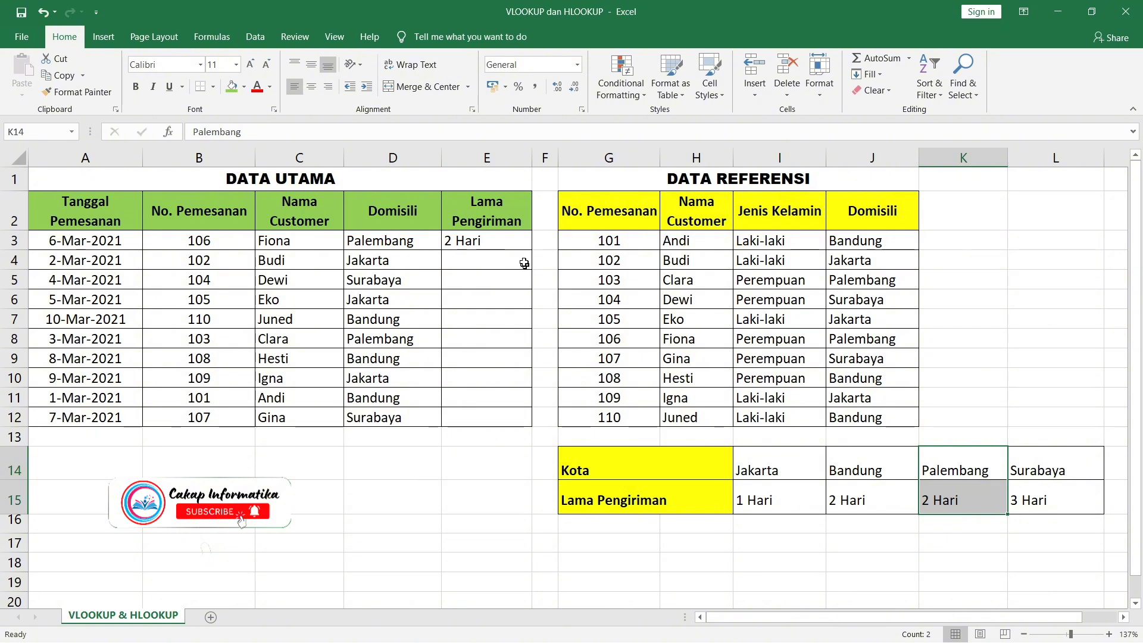
click(511, 244)
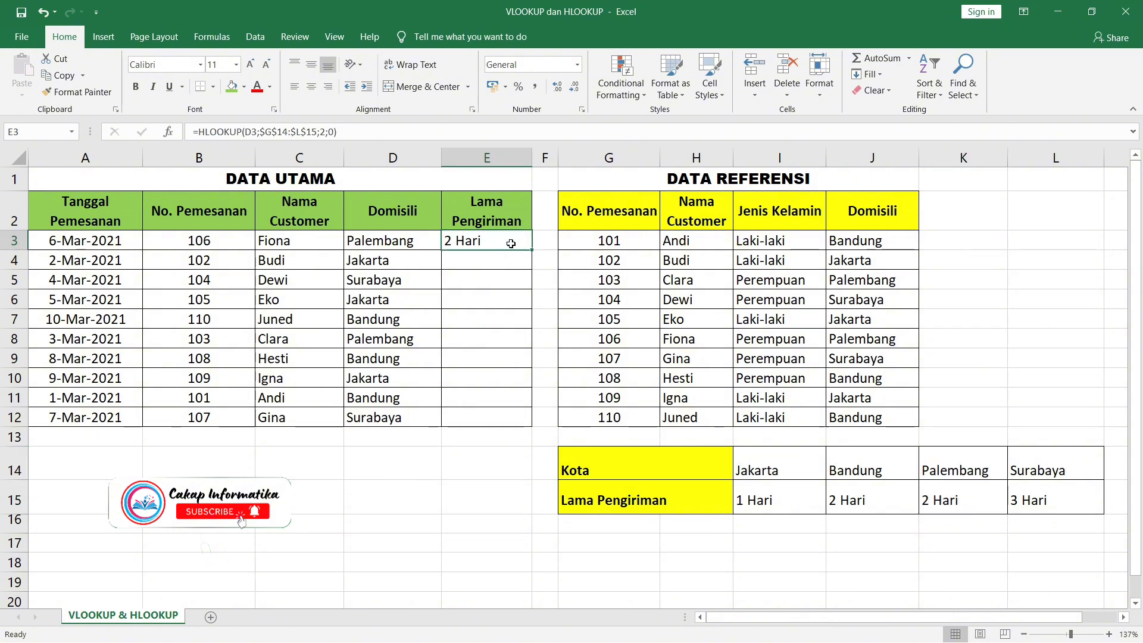
drag(531, 249, 522, 422)
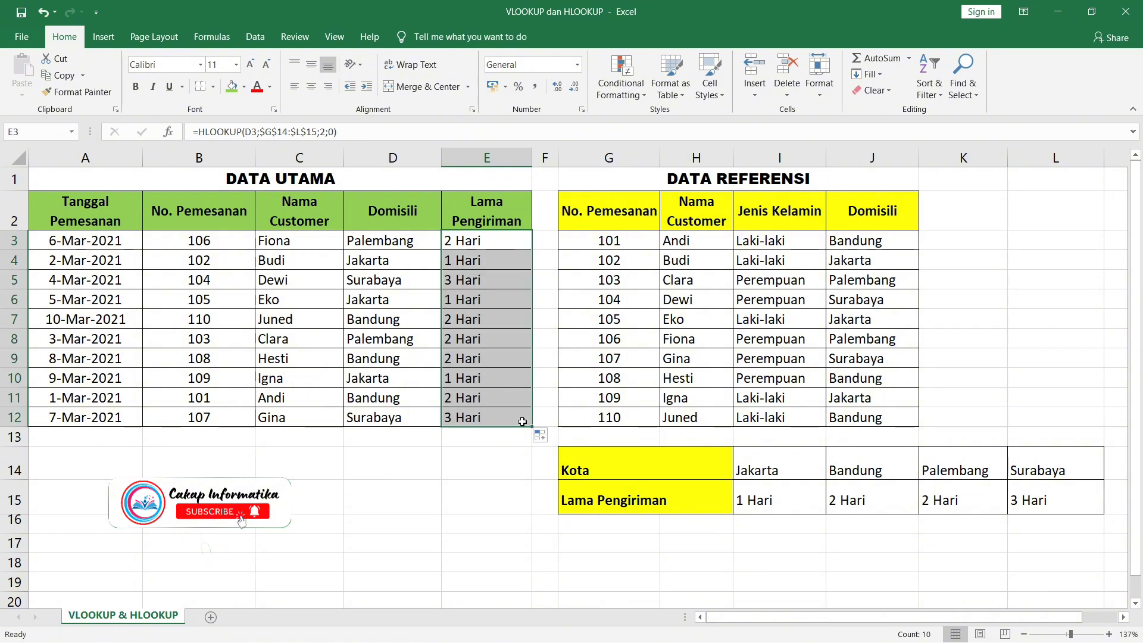
click(484, 527)
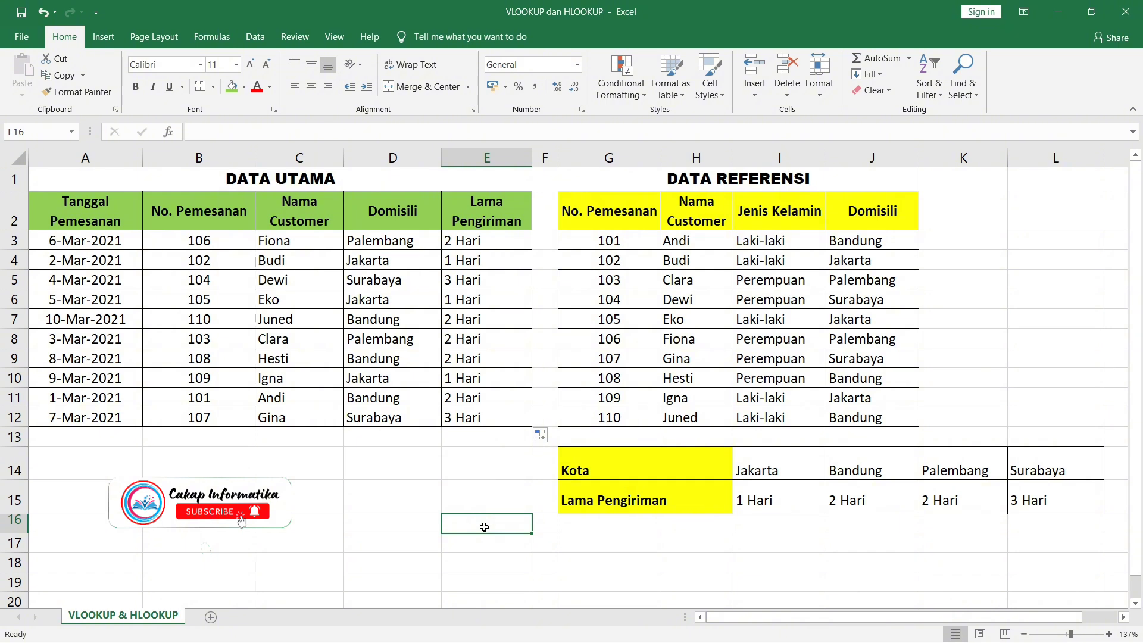